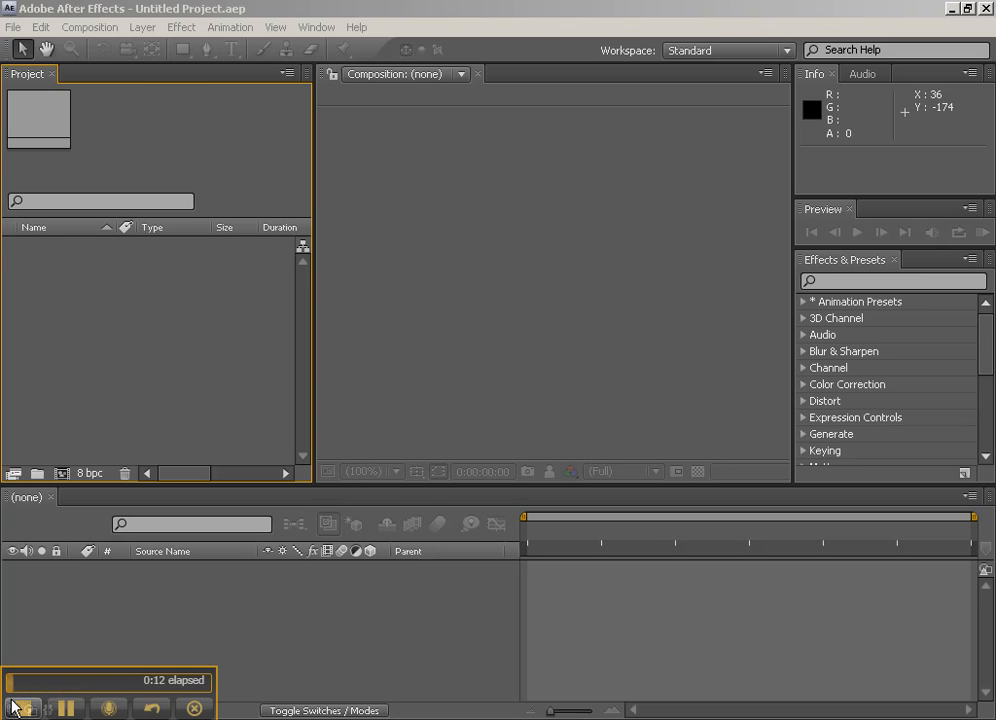
- Import XHA1_CarsPassing_30p.m2t and XHA1_CarsPassing_60i.m2t from the Sample footage moving folder into the project
left_click_drag(990, 104, 563, 104)
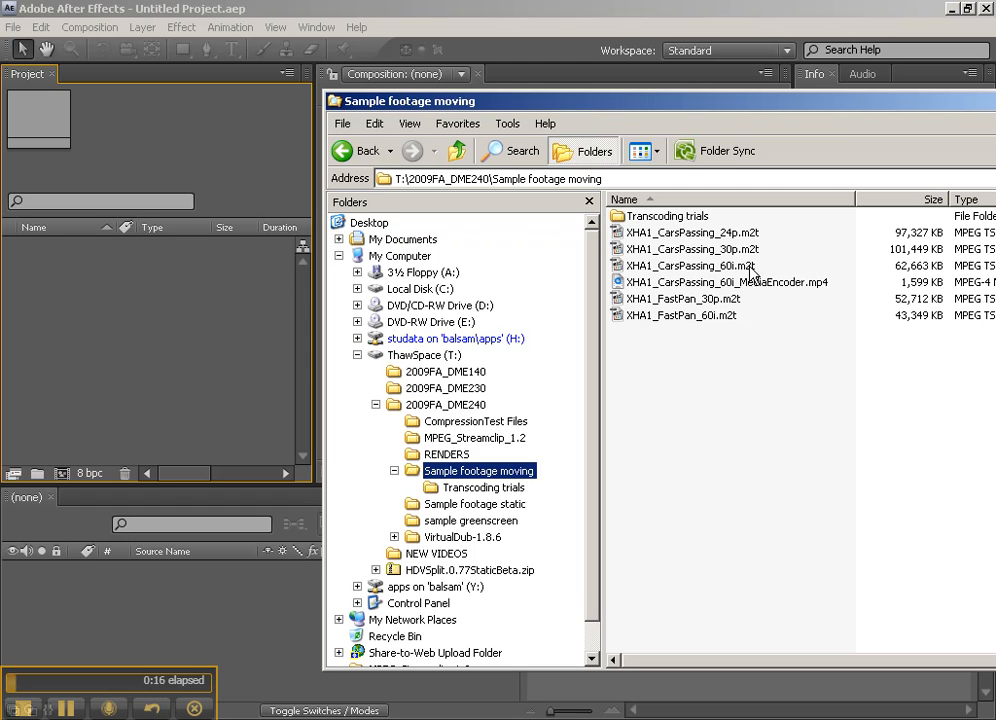
left_click_drag(767, 269, 679, 235)
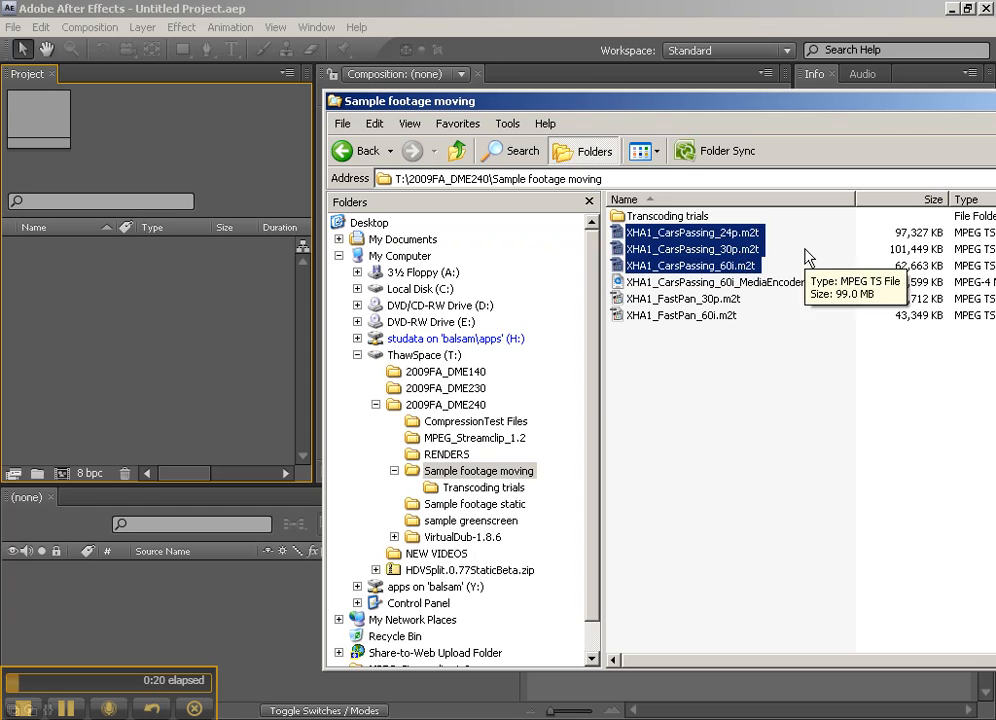
left_click(744, 268)
left_click(690, 254, "shift")
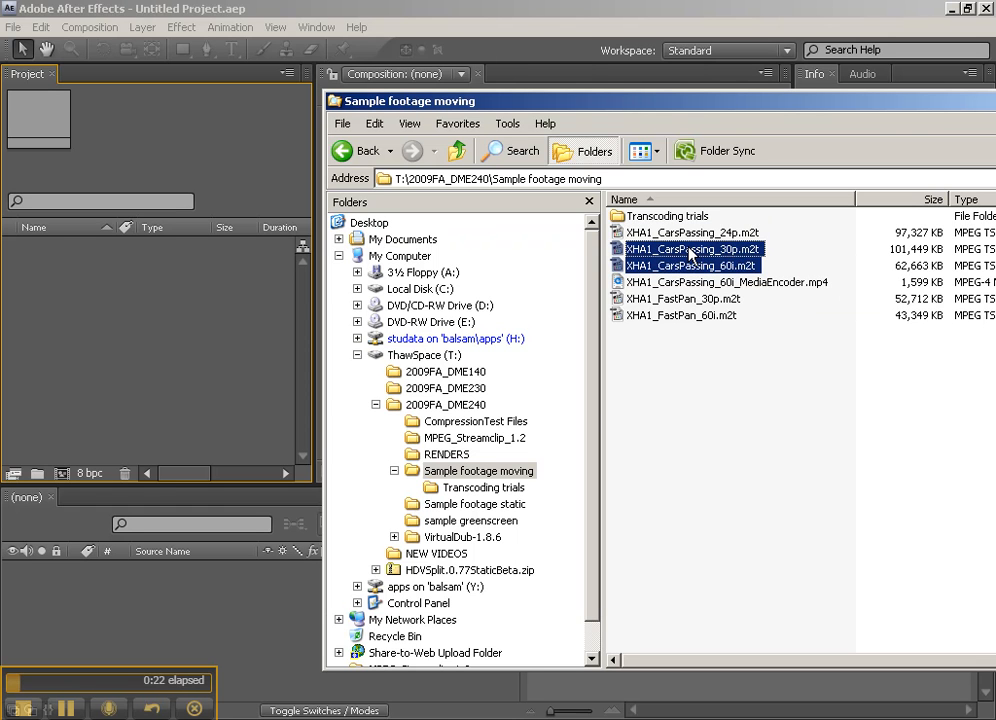
left_click_drag(690, 254, 155, 312)
left_click(68, 346)
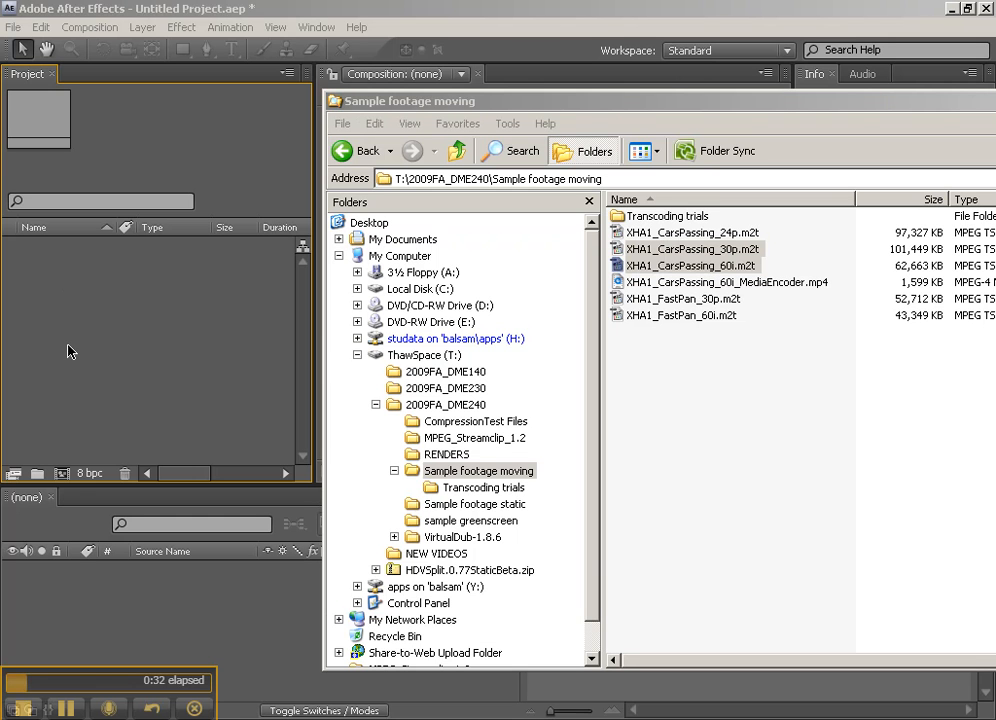
left_click_drag(418, 99, 994, 135)
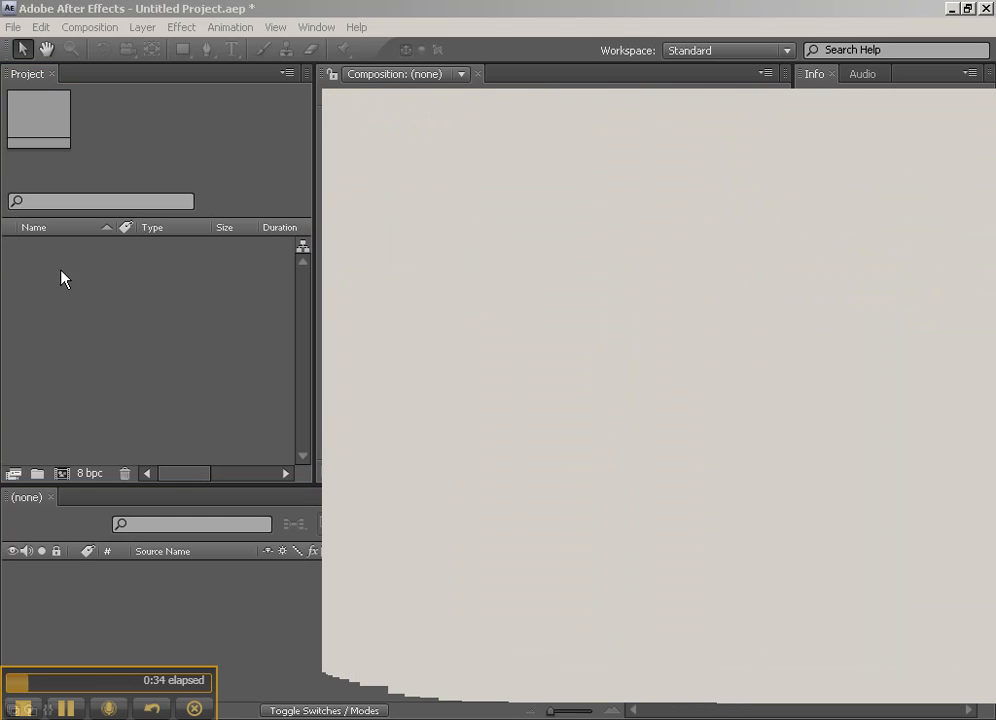
left_click_drag(61, 279, 80, 283)
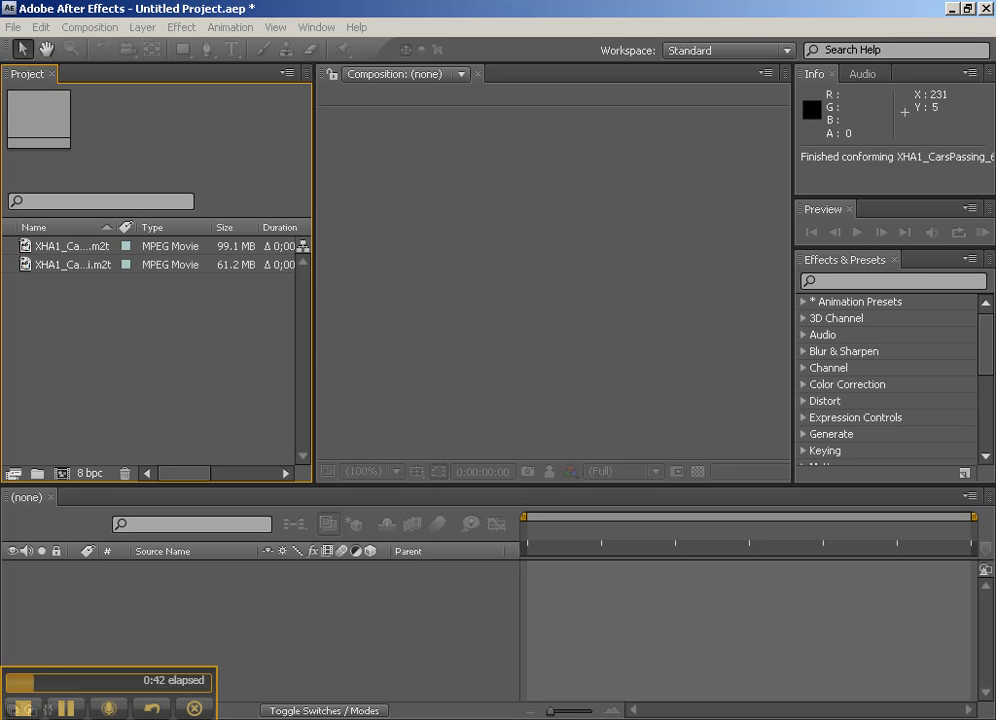
- Import RunFromDinner.avi from its file folder into the project
left_click_drag(2, 290, 599, 298)
left_click_drag(169, 342, 190, 340)
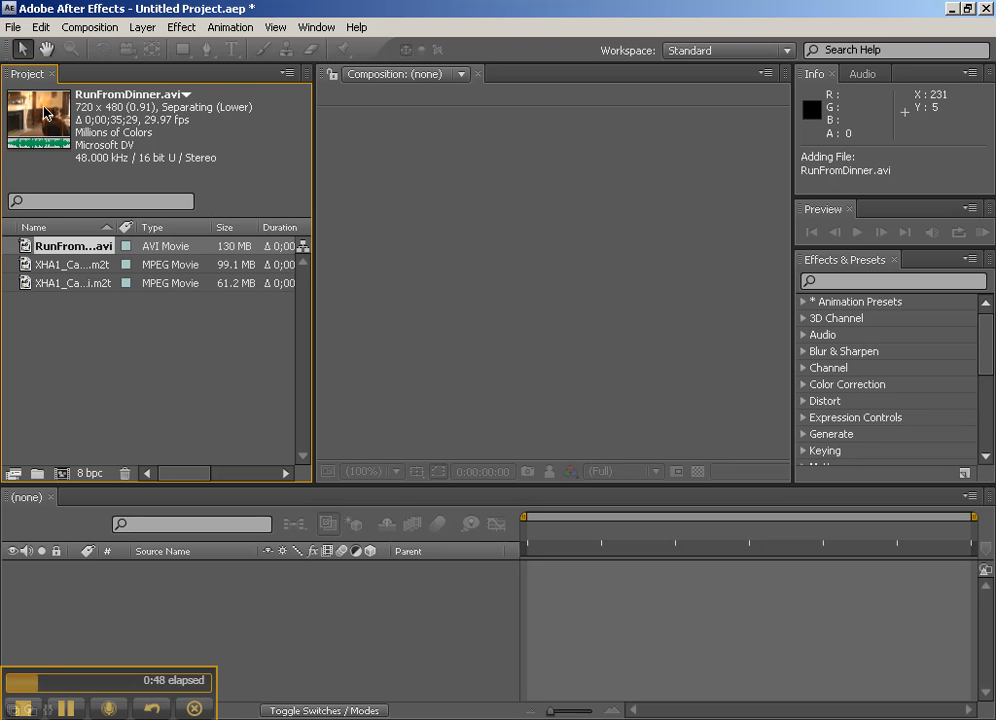
- Review the footage details of the two CarsPassing clips and the export formats available for the 30p clip
key("Down")
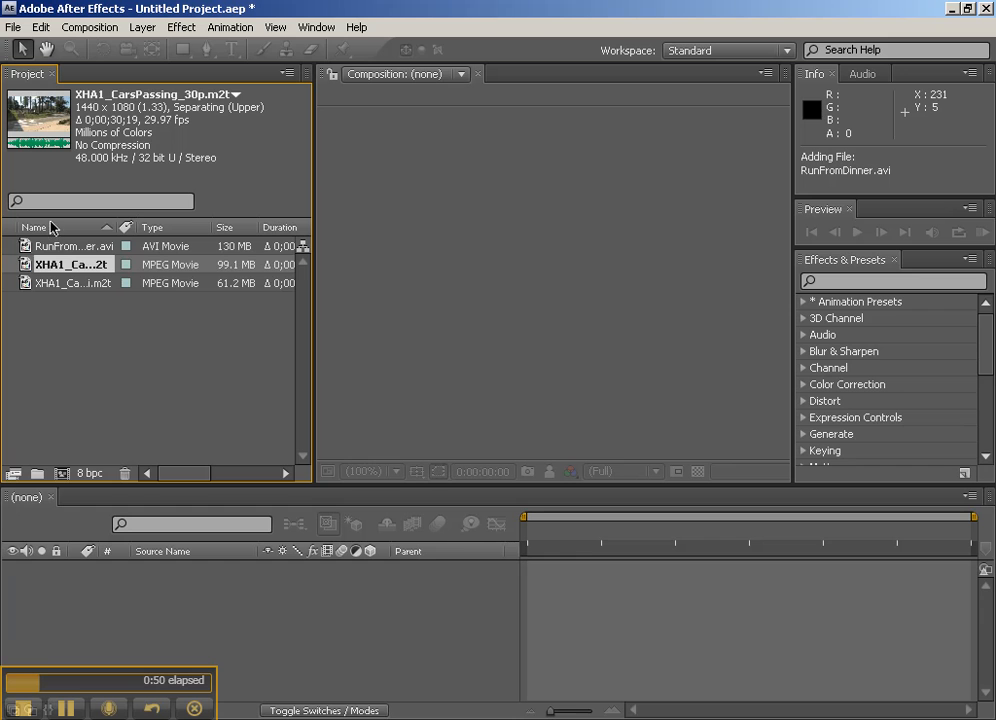
left_click(55, 286)
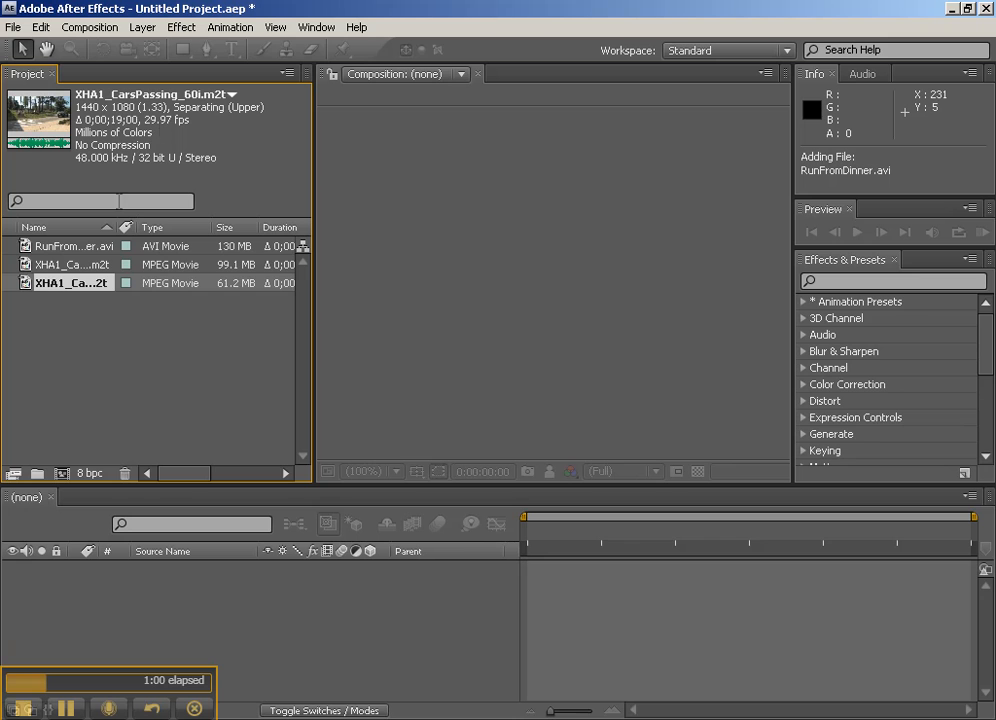
key("Up")
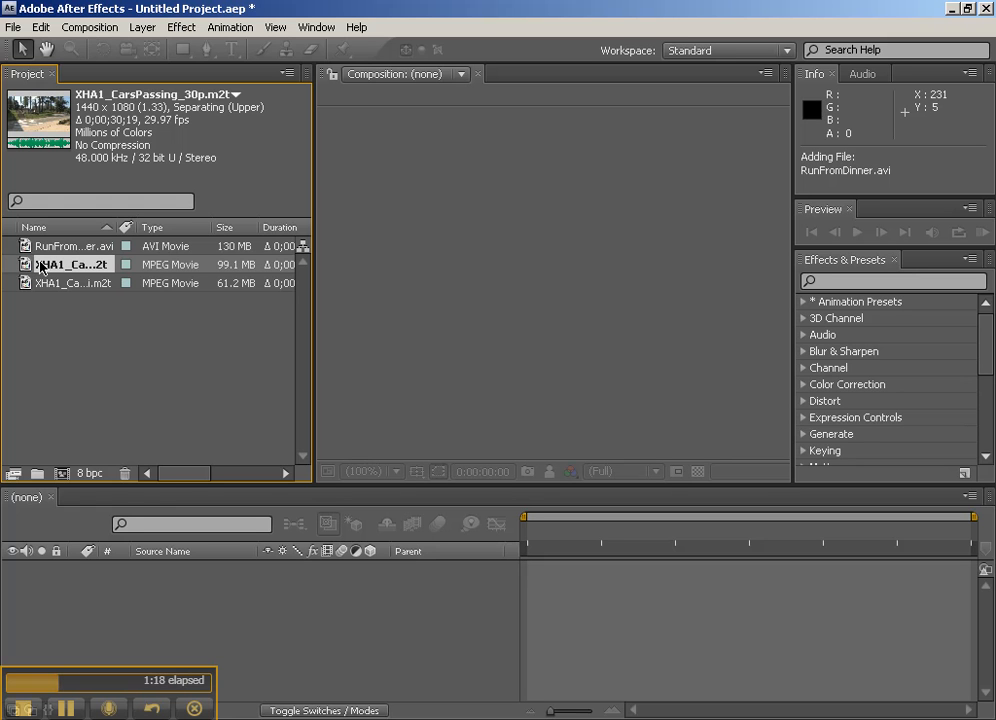
left_click(13, 27)
mouse_move(60, 315)
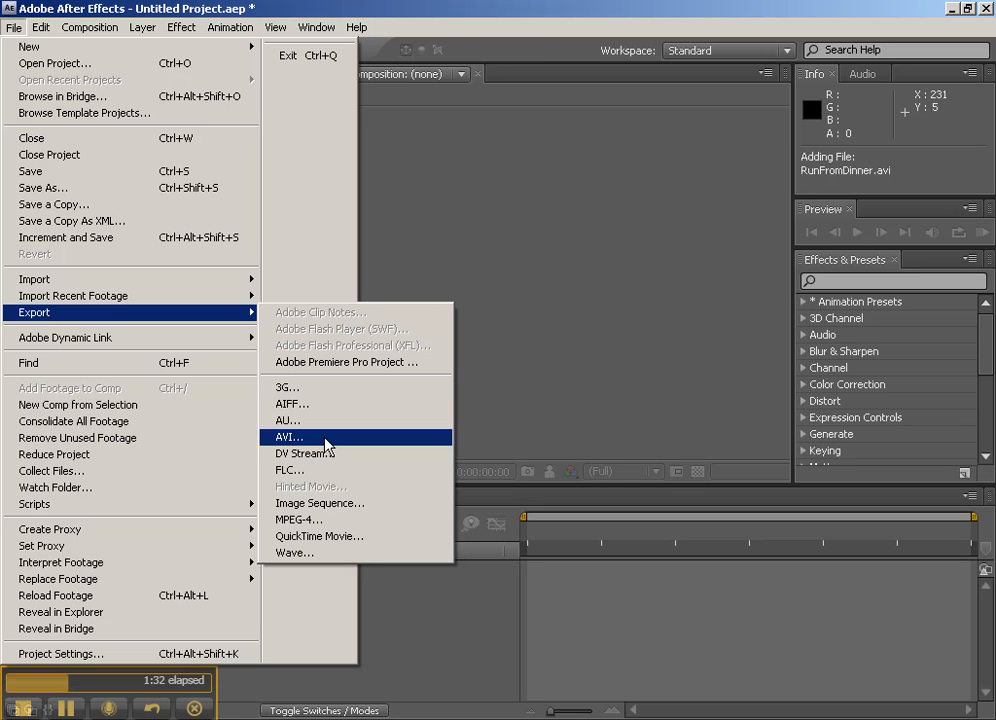
left_click(572, 4)
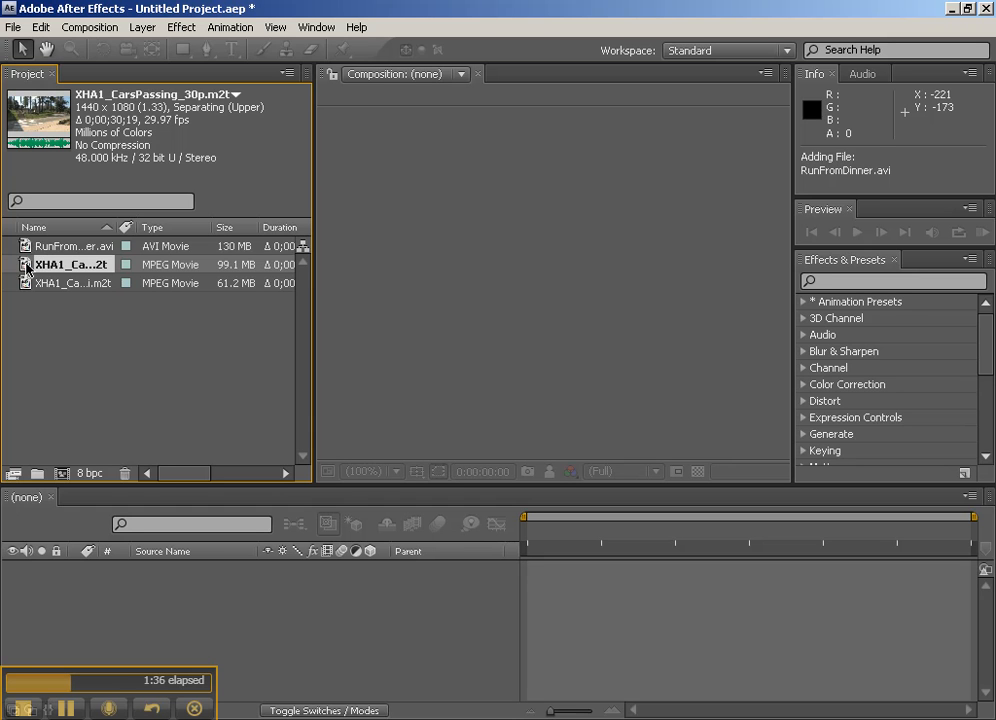
- Create a new composition from XHA1_CarsPassing_30p.m2t and scrub forward through it to 0;00;19;27
left_click_drag(26, 266, 66, 475)
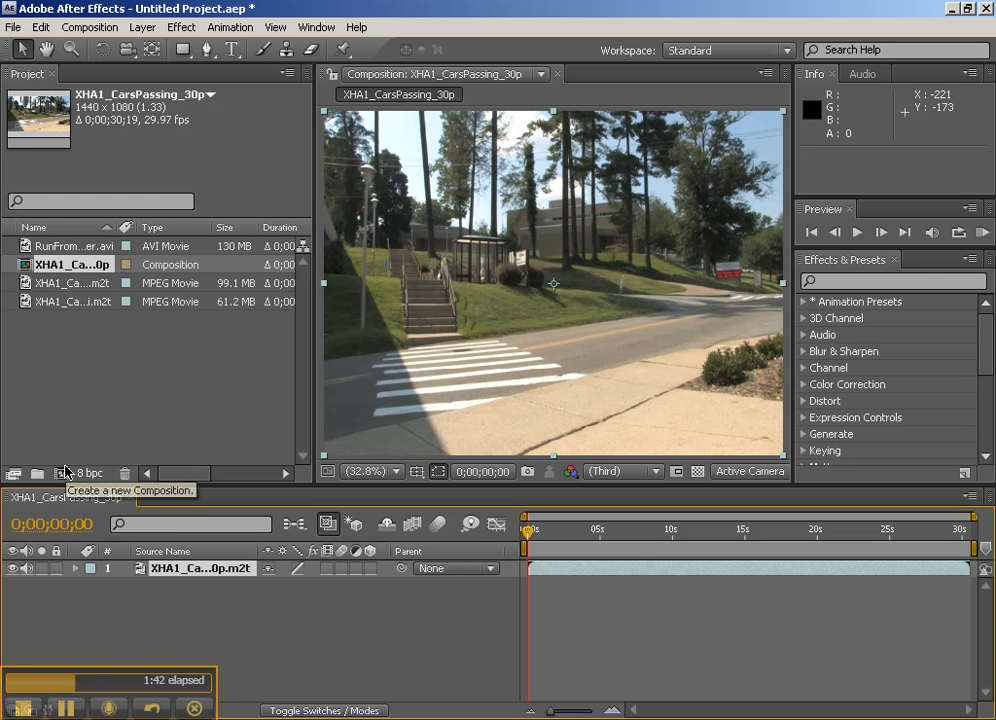
left_click_drag(625, 538, 815, 538)
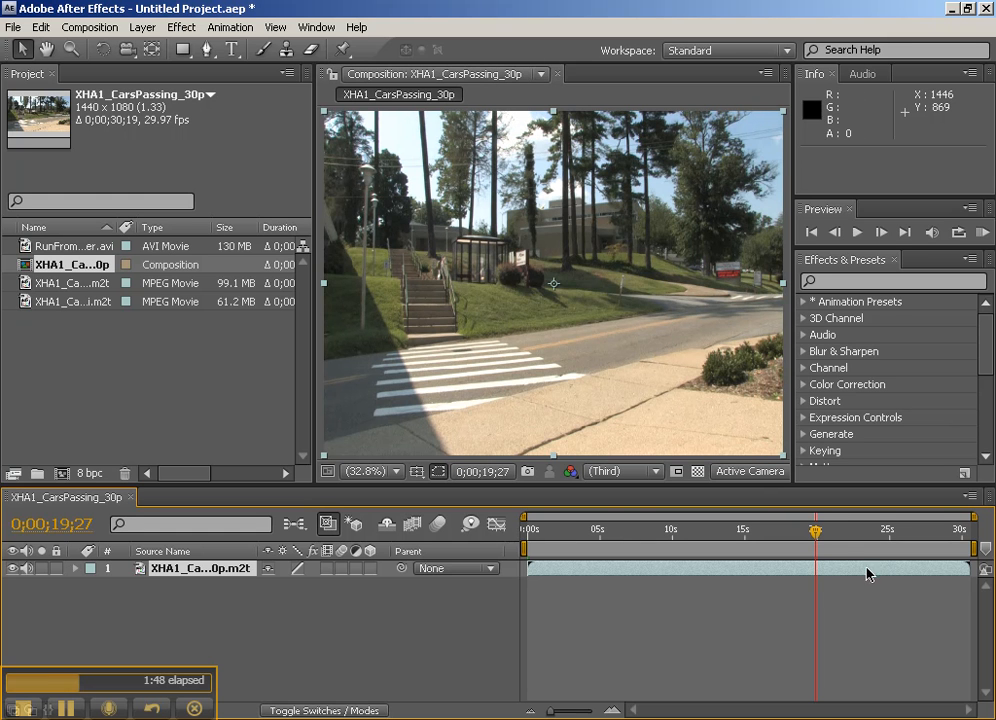
- Set a rough work area in the composition from 0;00;02;21 to 0;00;26;08
left_click_drag(817, 538, 601, 538)
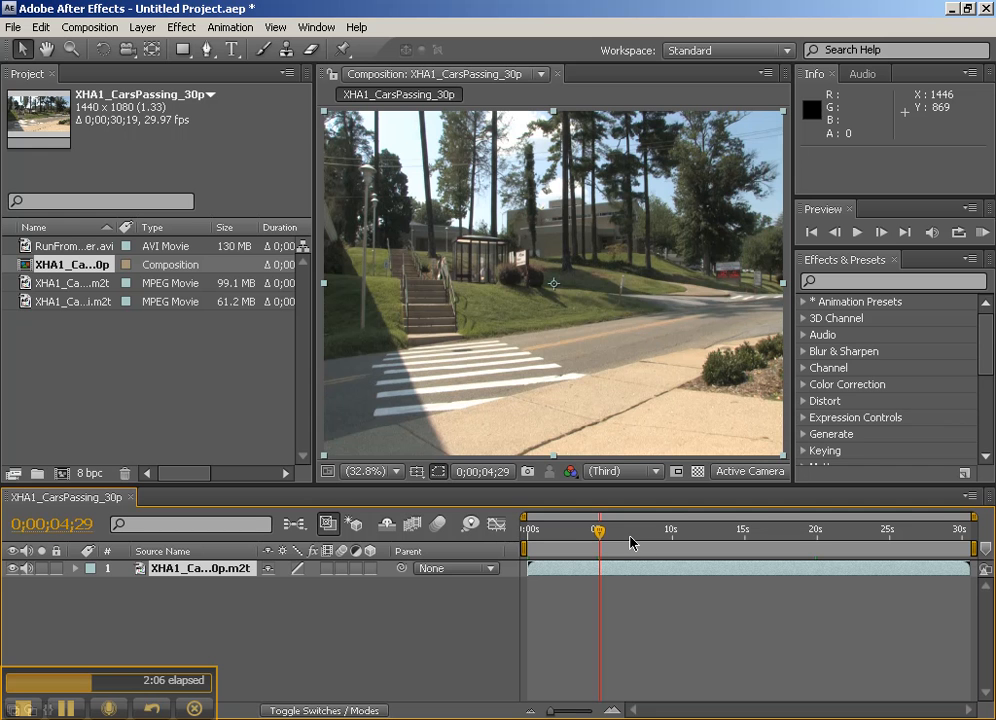
key("b")
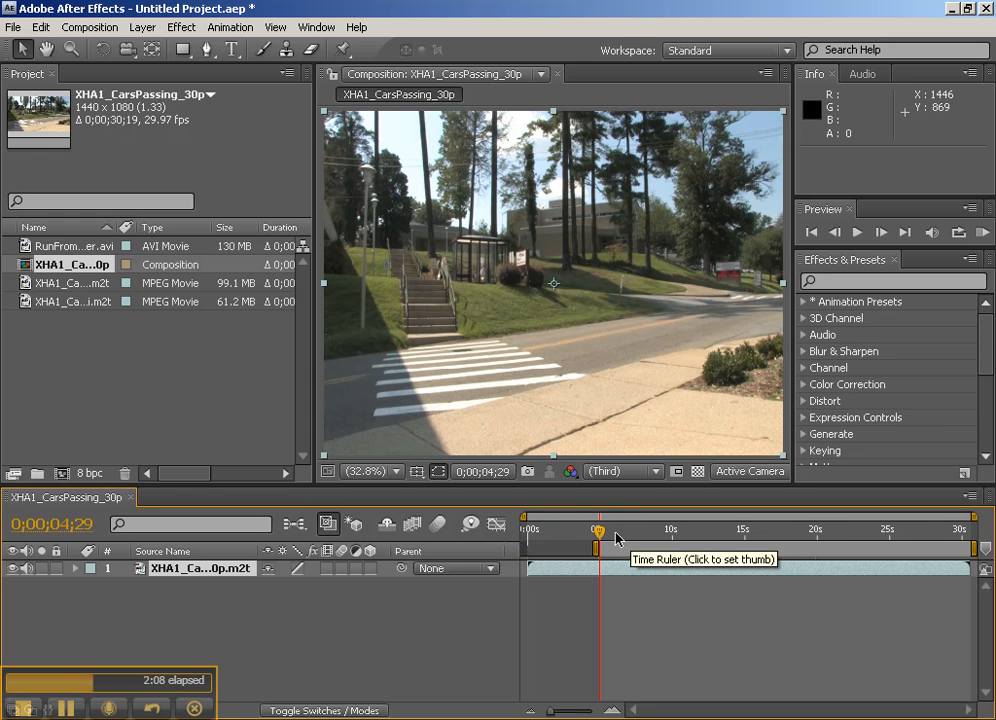
left_click_drag(599, 535, 565, 530)
key("n")
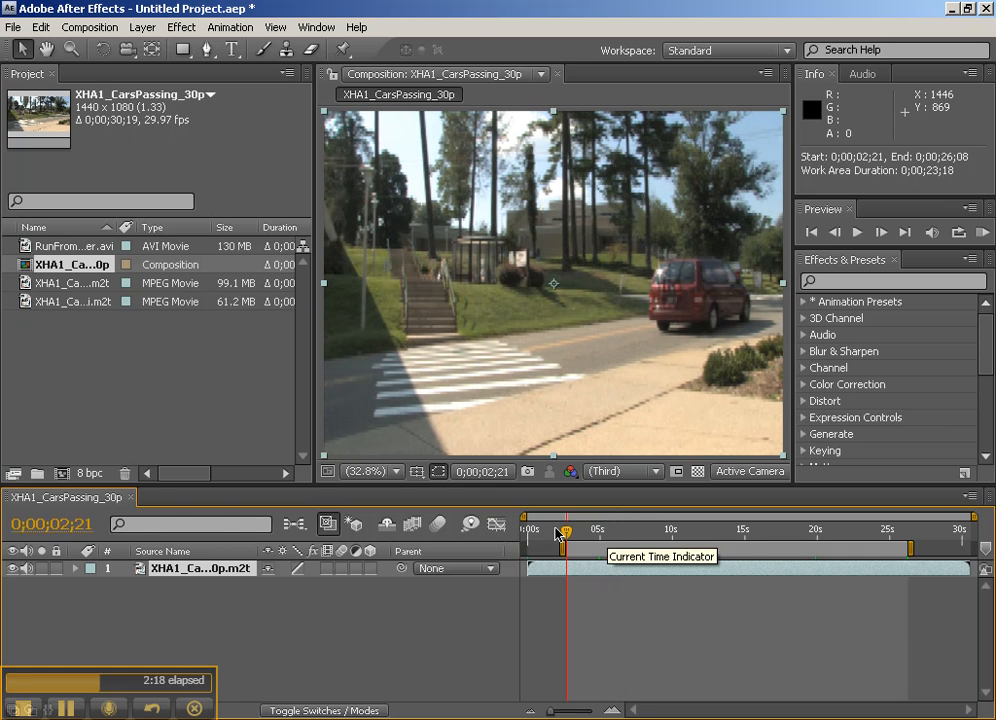
- Go to 0;00;03;00 in the composition and set the work area start there
left_click(52, 524)
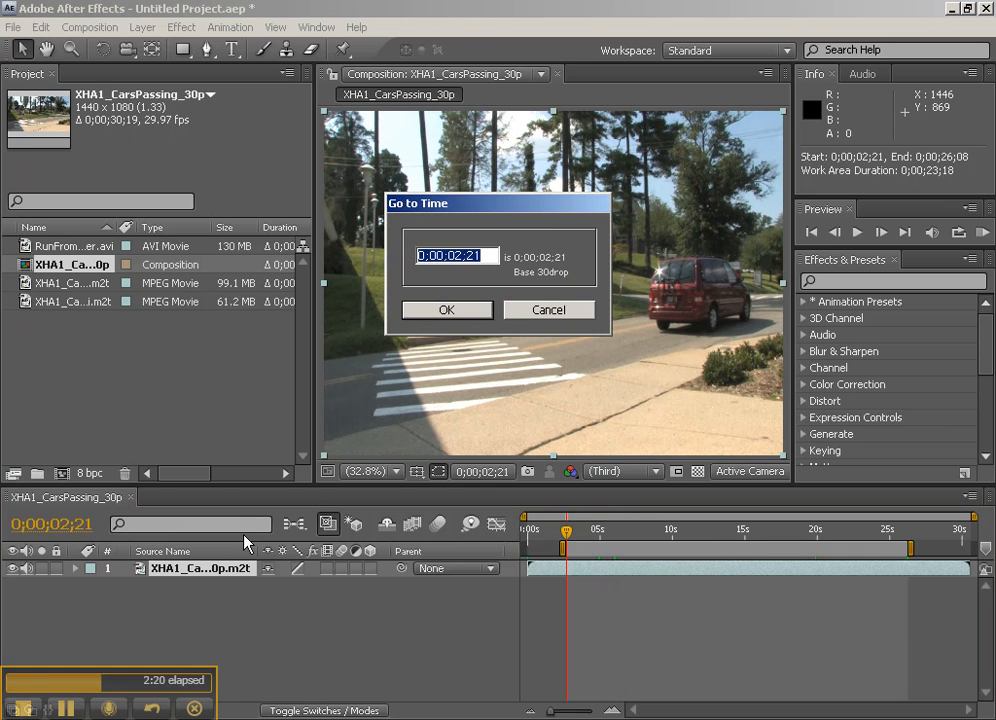
type("300")
key("Return")
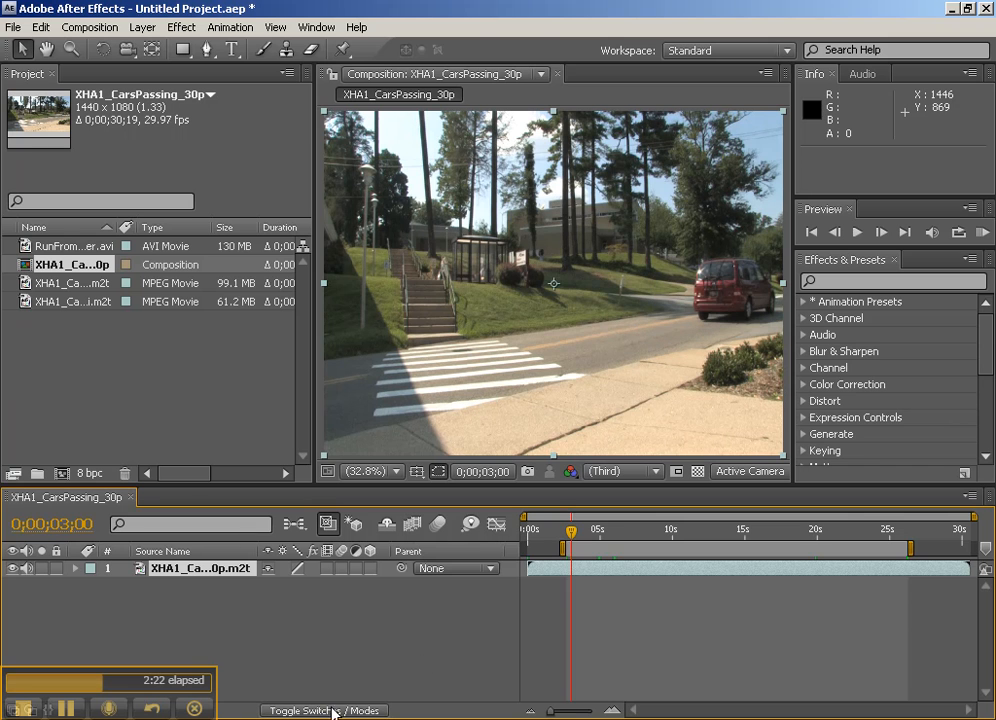
left_click_drag(562, 548, 568, 548)
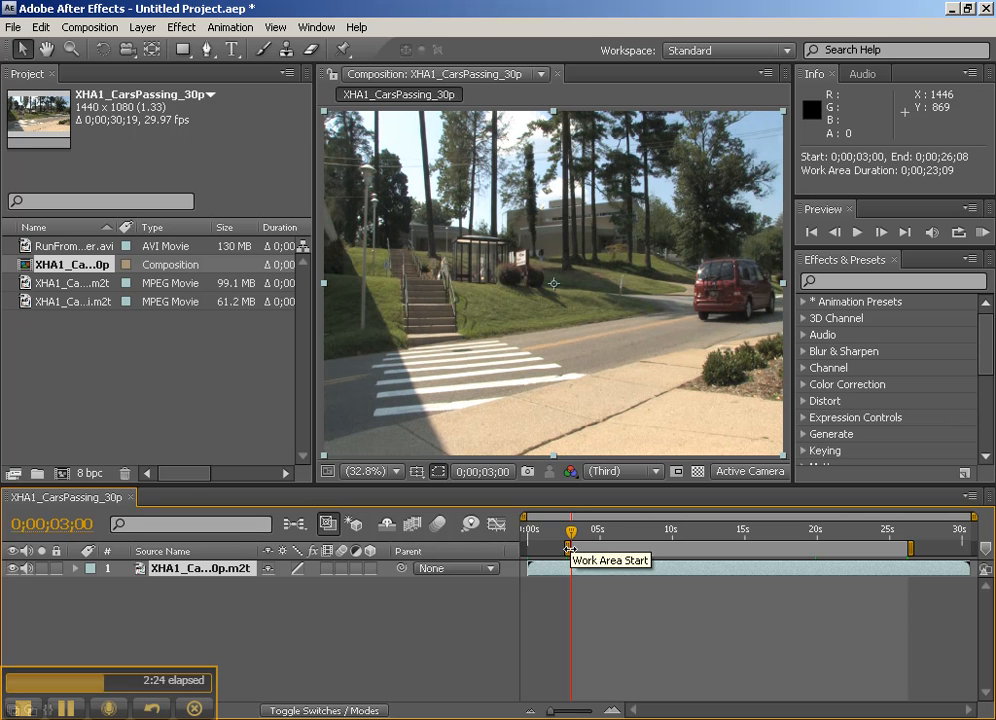
- Go to 0;00;18;00 in the composition and set the work area end there
left_click(55, 525)
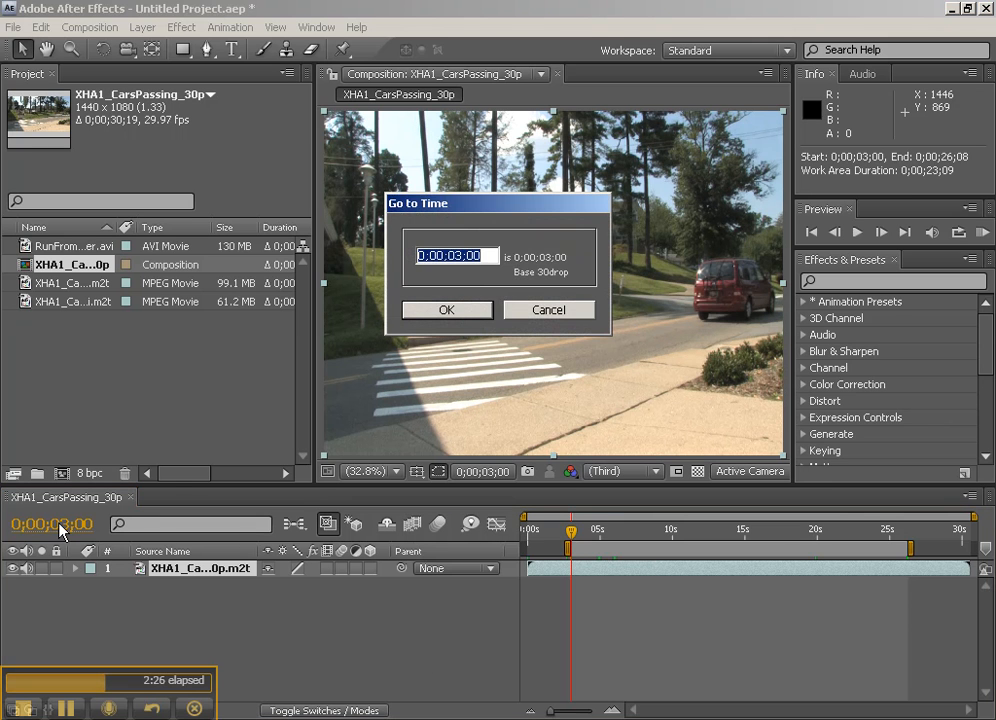
type("1800")
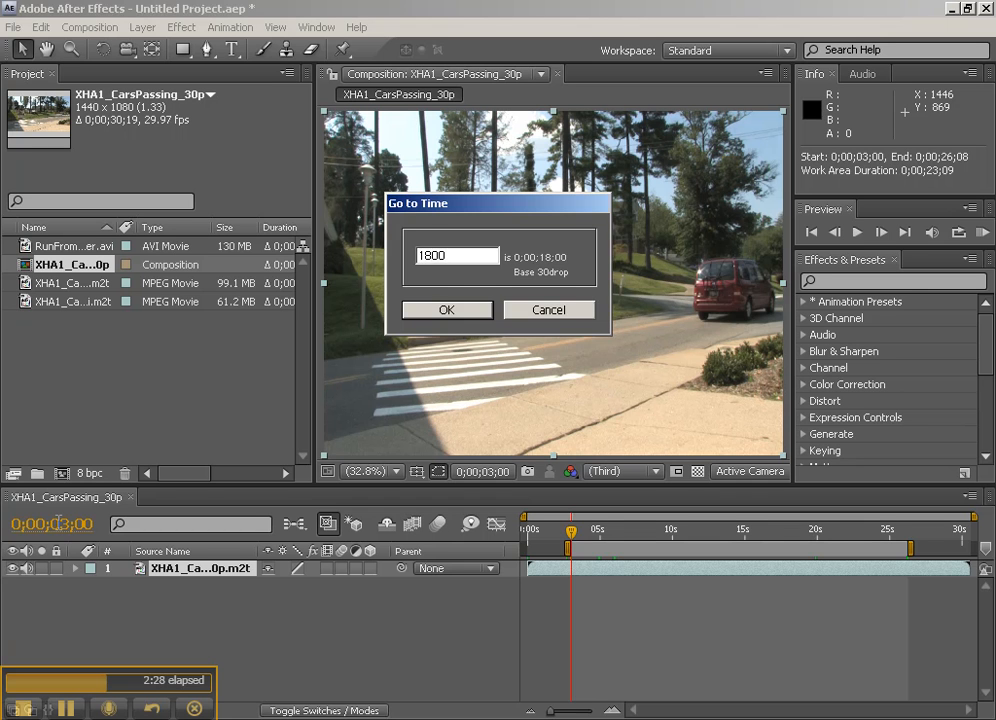
key("Return")
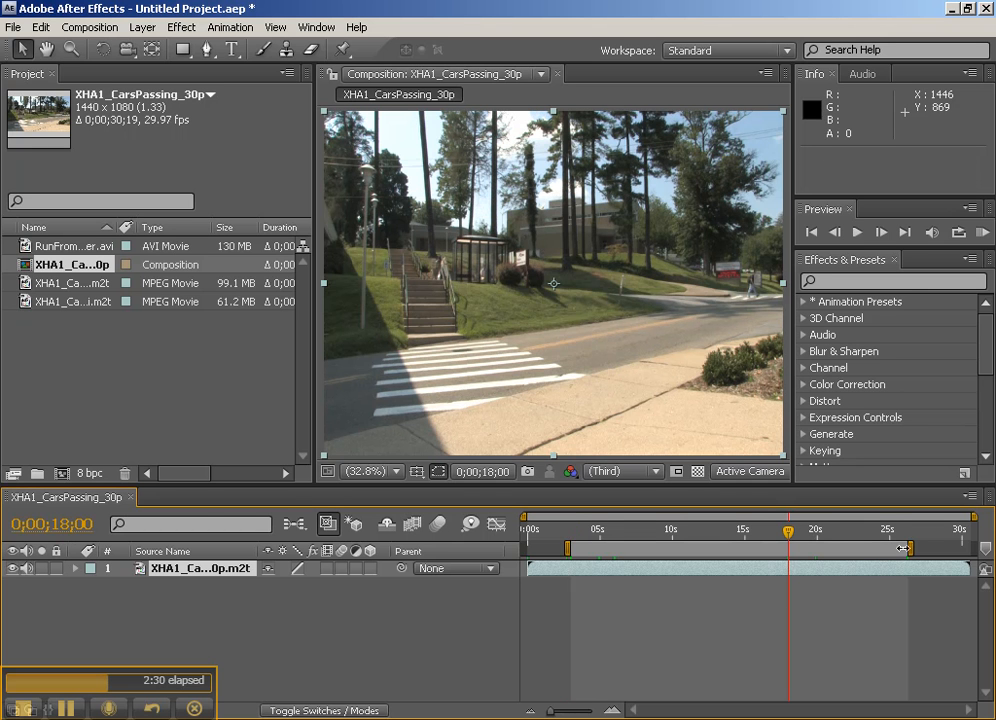
key("n")
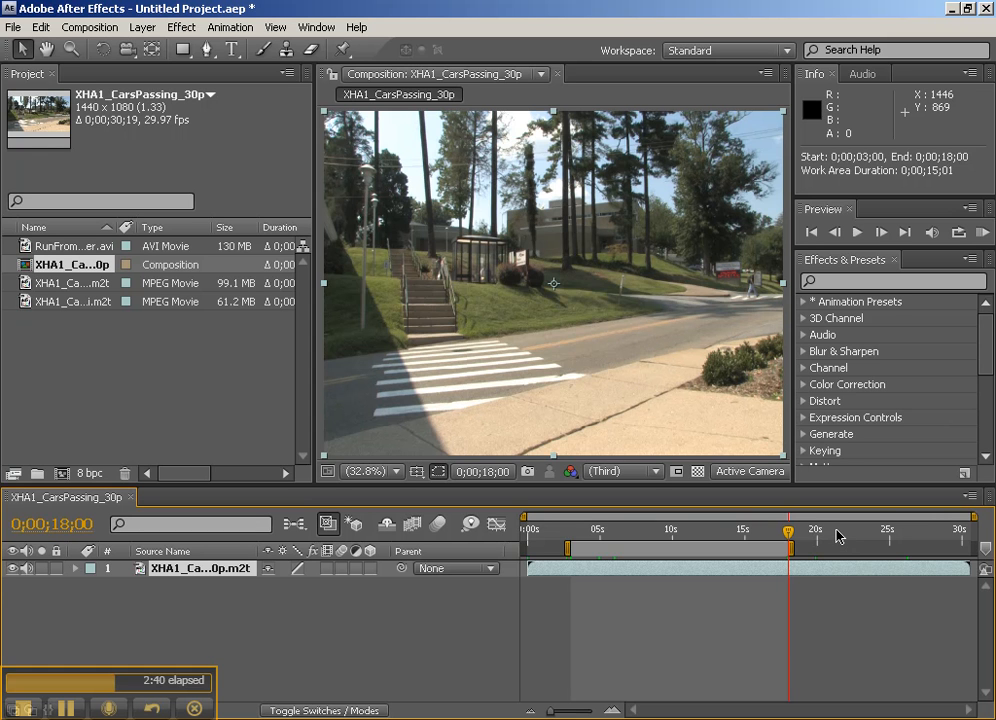
- Queue the composition for rendering as a movie, with XHA1_CarsPassing_30p.avi on the ThawSpace (T:) drive as output
left_click(93, 29)
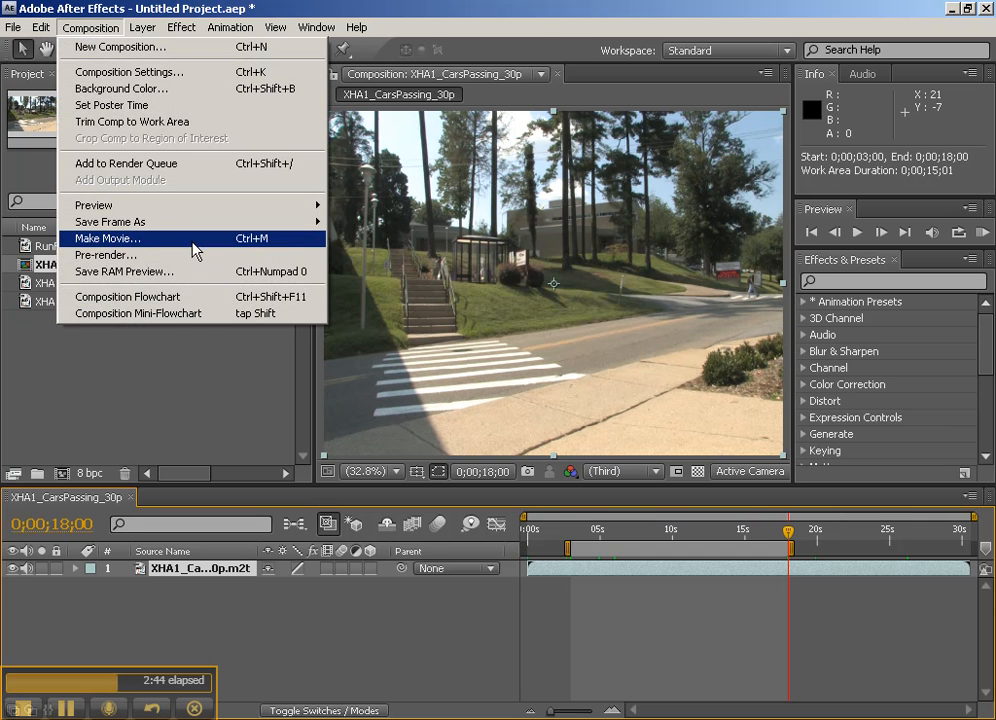
left_click(194, 244)
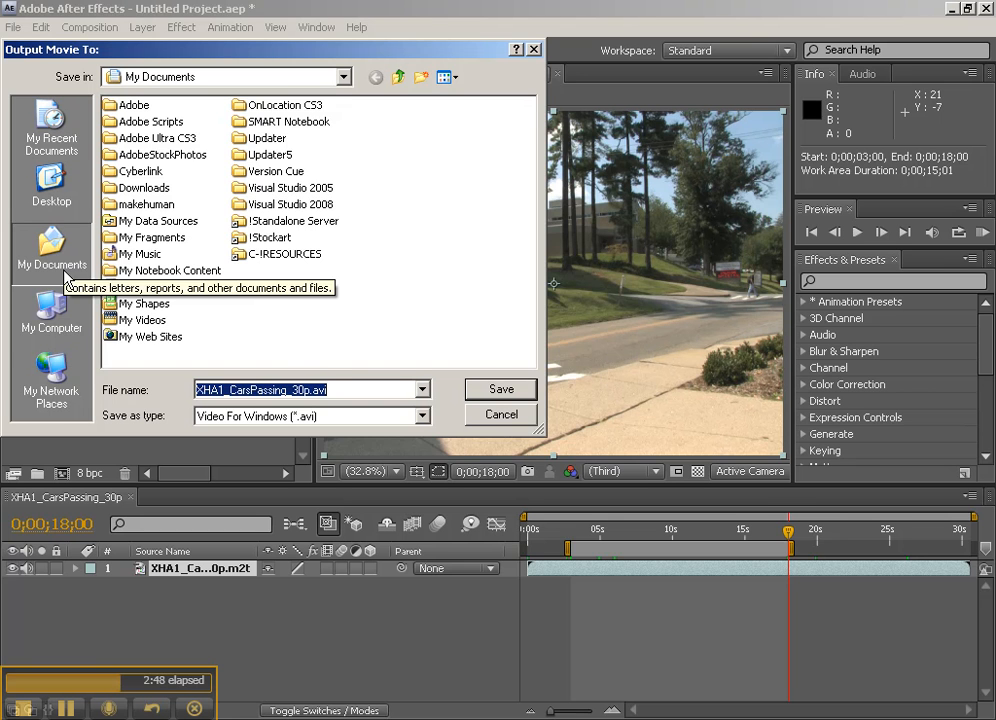
left_click(53, 328)
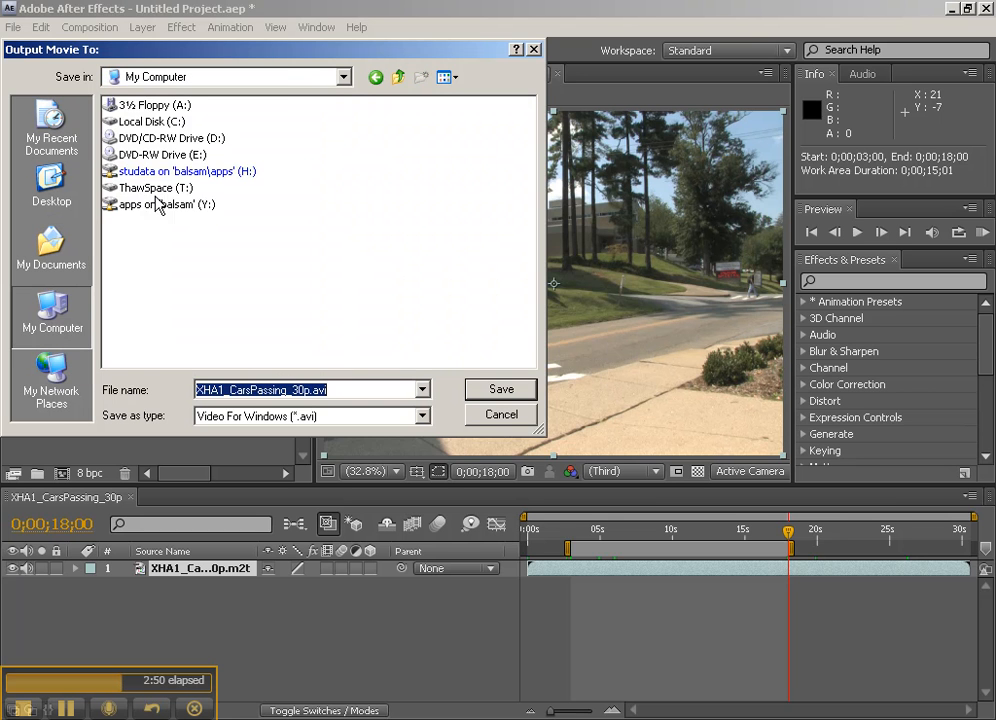
double_click(155, 197)
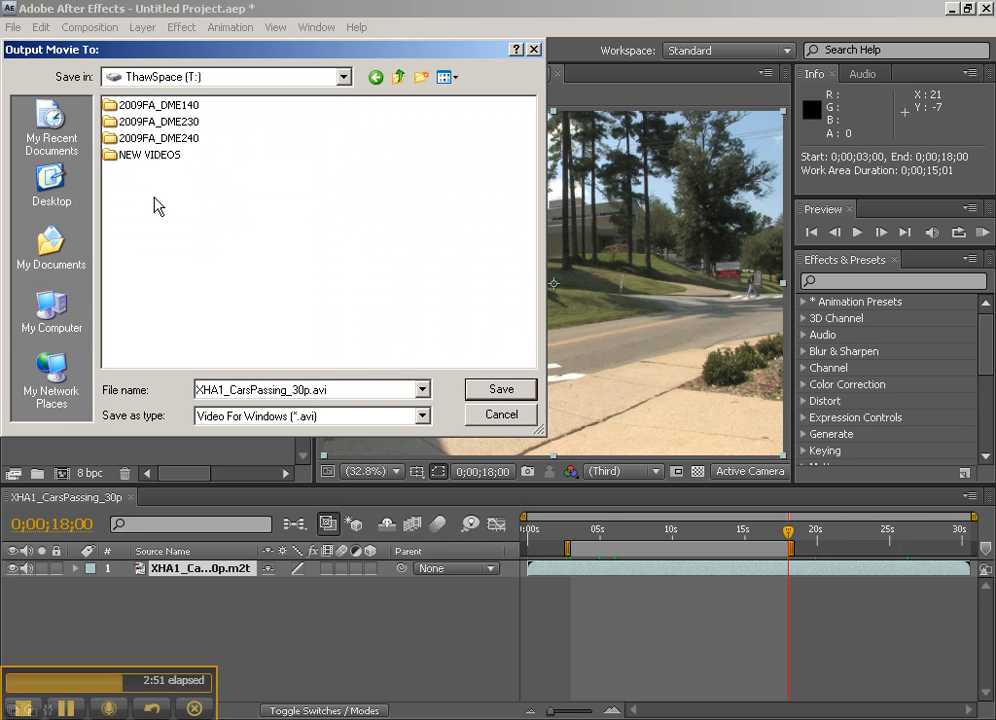
left_click(502, 390)
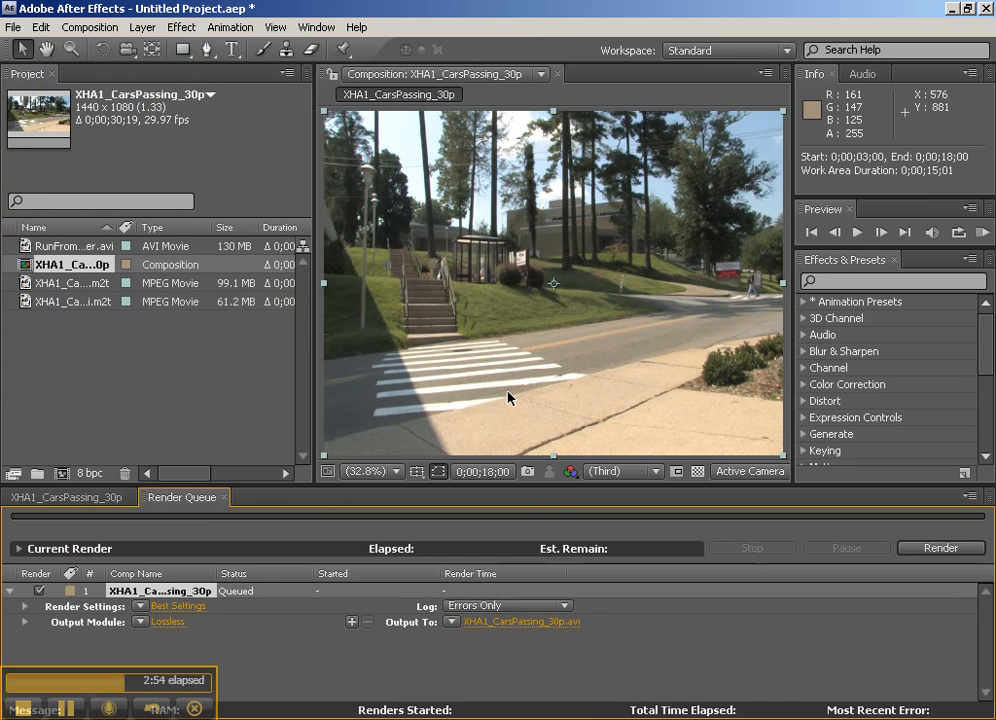
- Group the Render Queue with the Composition viewer and widen it so that all its settings fit
left_click_drag(198, 507, 422, 95)
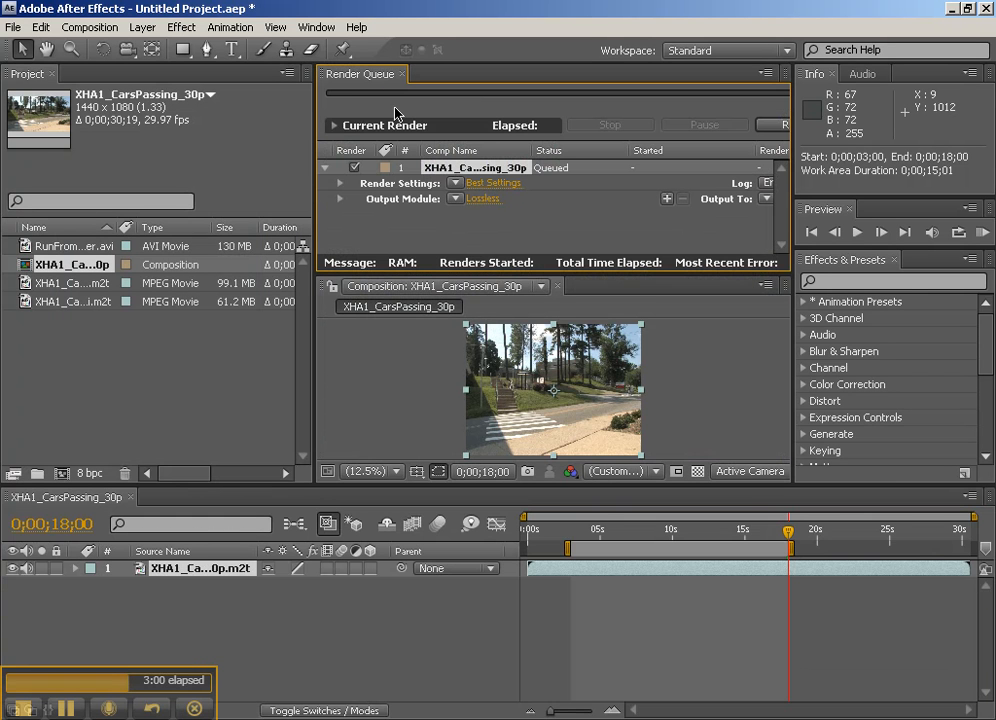
left_click_drag(348, 76, 380, 353)
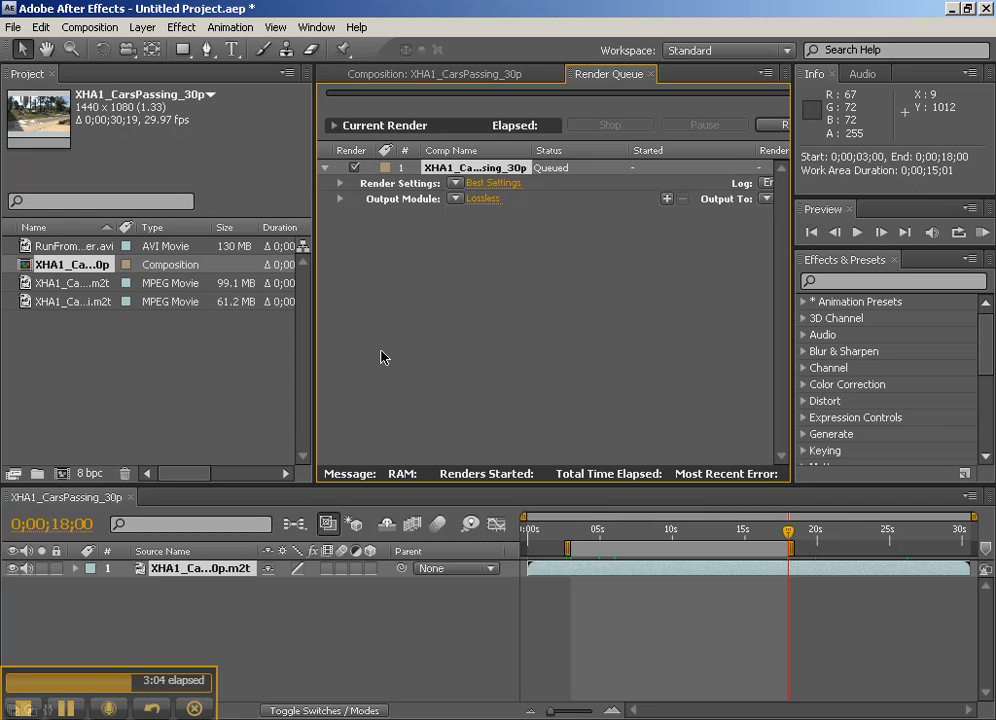
left_click_drag(314, 211, 131, 222)
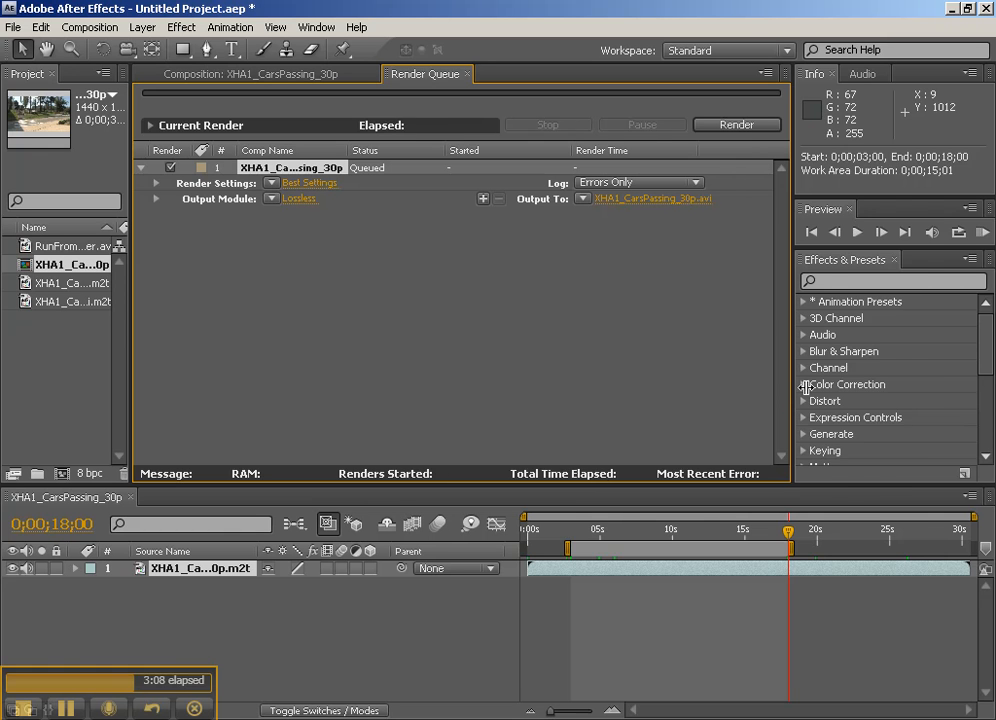
left_click_drag(793, 385, 877, 385)
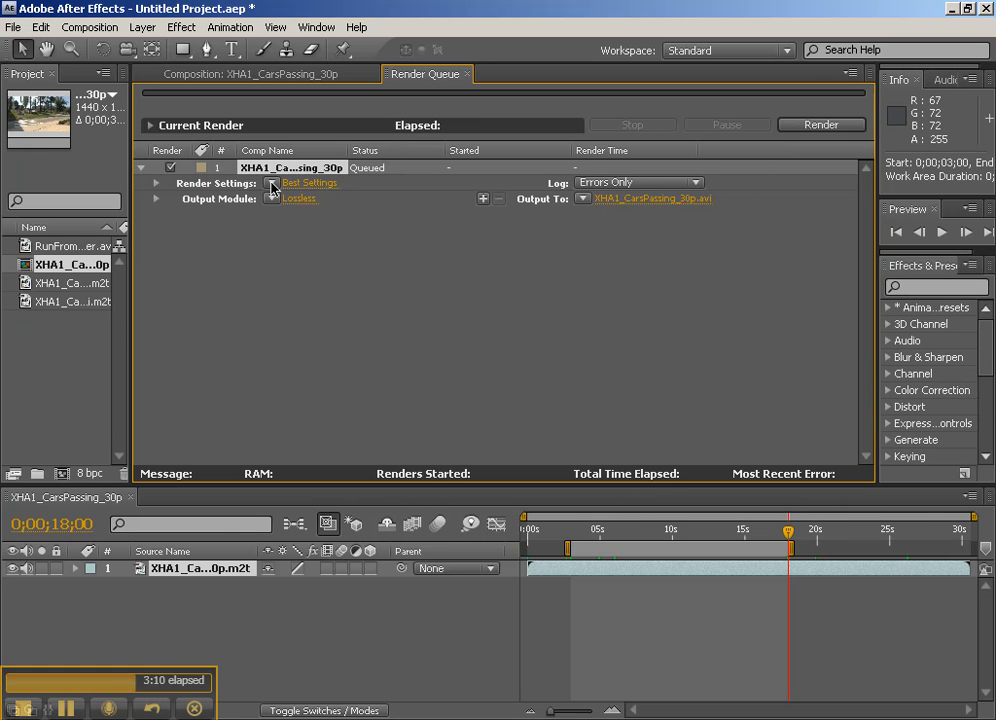
- Review the queued composition's render settings, including the Field Render choice, and leave them without applying changes
left_click(312, 185)
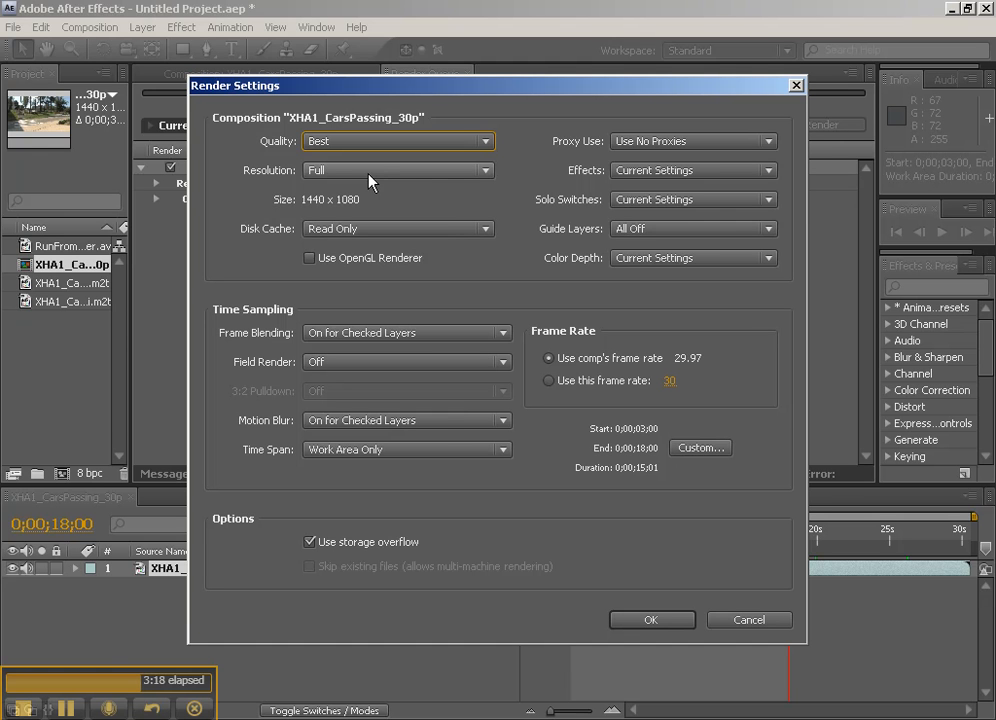
left_click(339, 362)
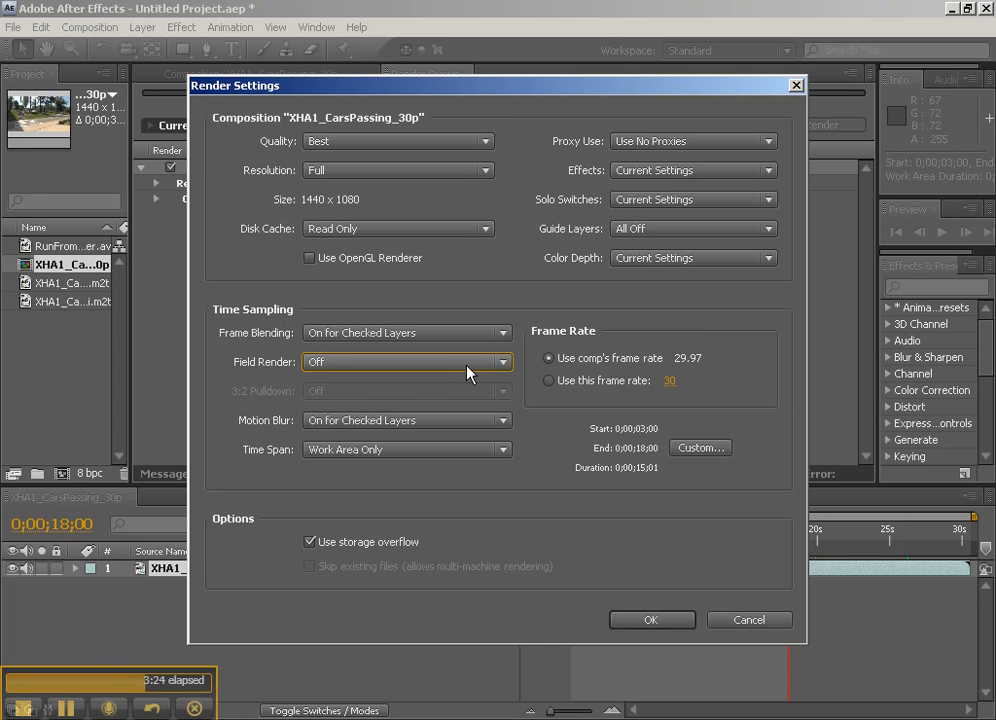
left_click(738, 620)
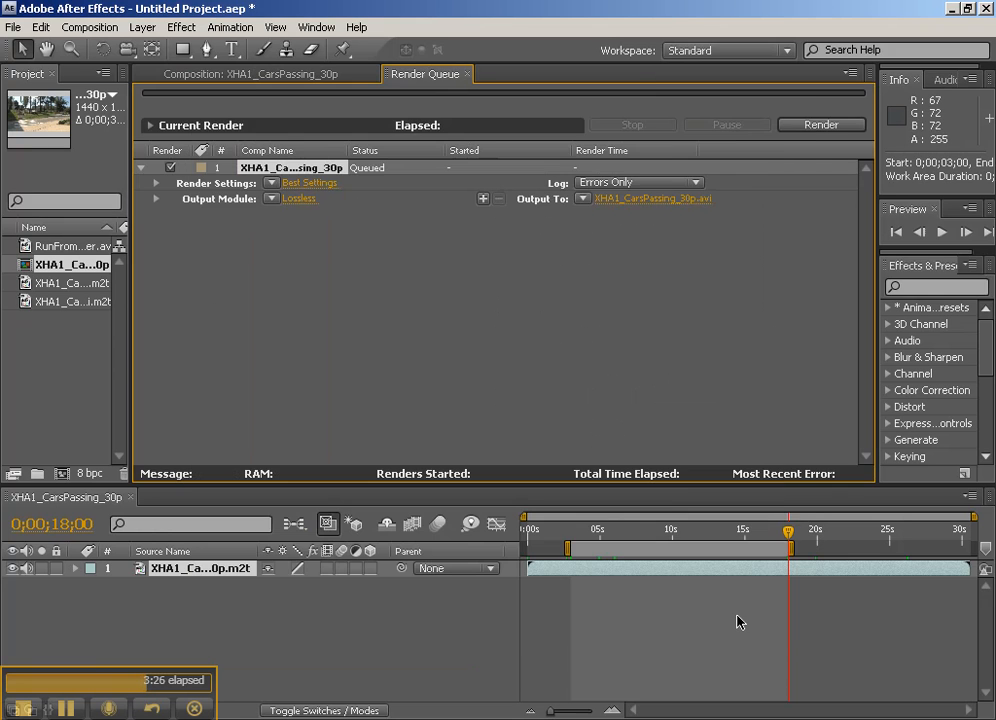
- Set the output module's format to FLV and choose the preset FLV - Web Medium (Flash 8 and Higher)
left_click(295, 200)
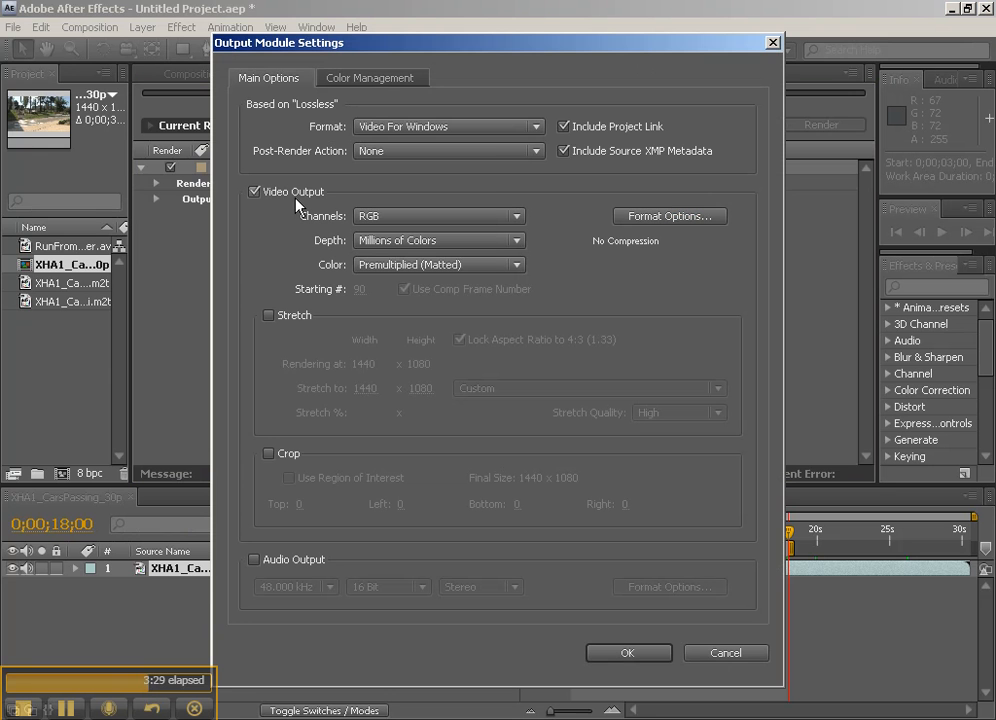
left_click(420, 124)
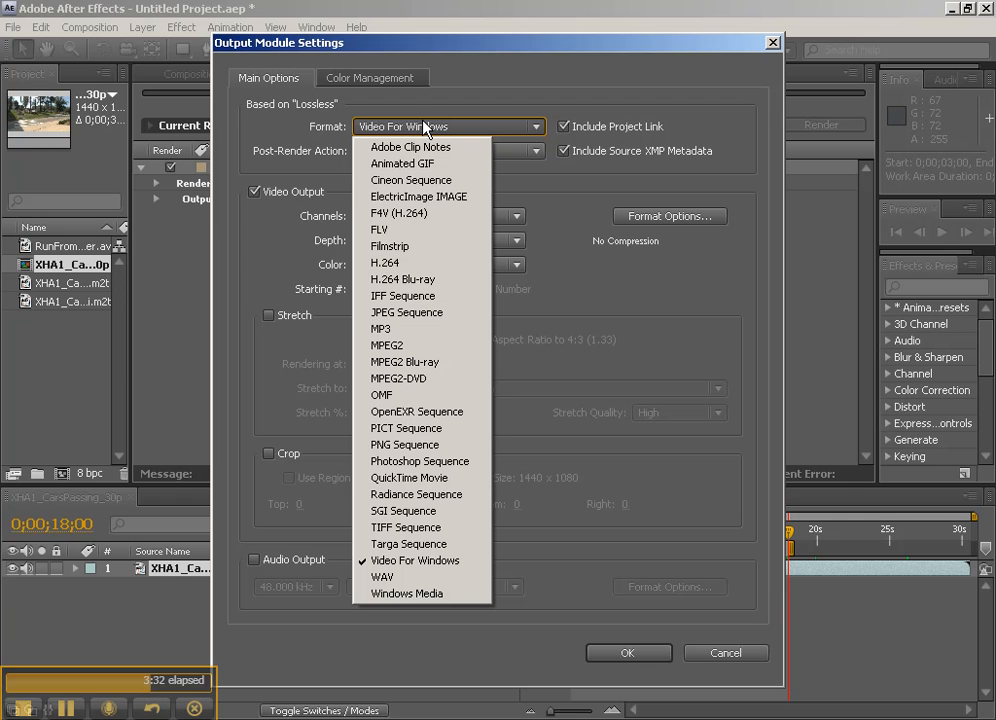
left_click(380, 229)
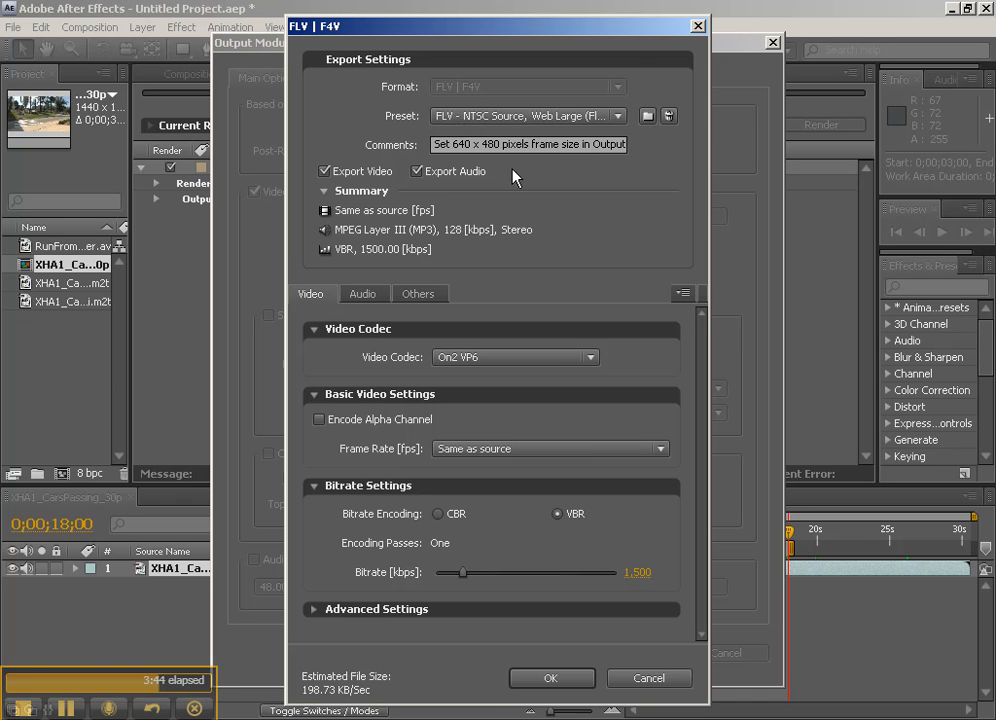
left_click(519, 120)
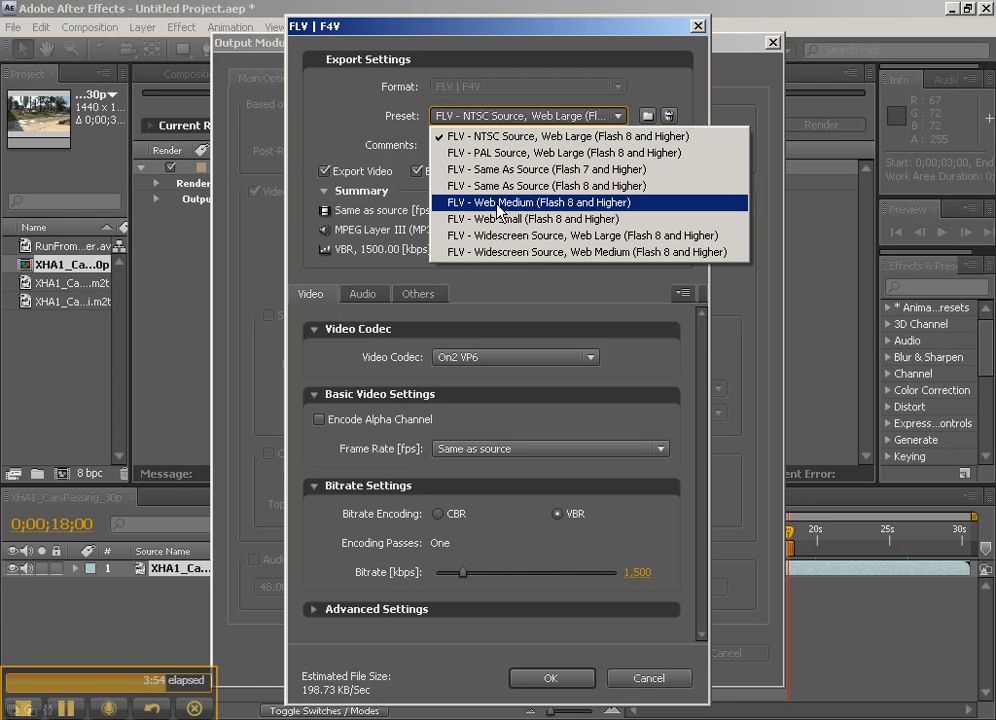
left_click(499, 203)
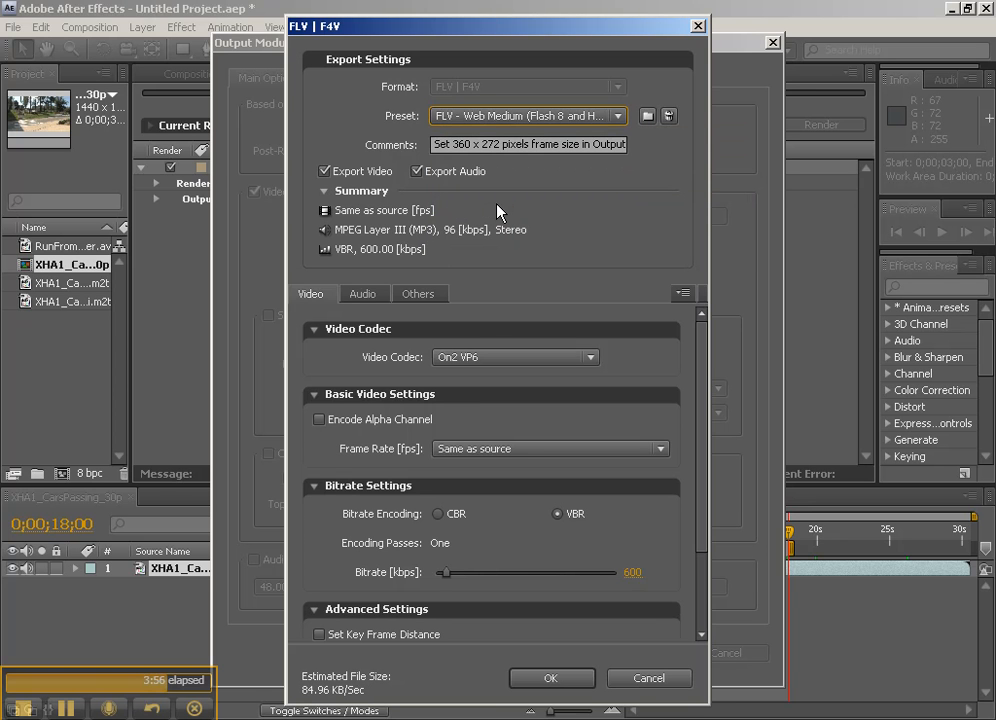
- Keep On2 VP6 as the FLV video codec, and set bitrate encoding to CBR and encoding quality to Best
left_click(486, 362)
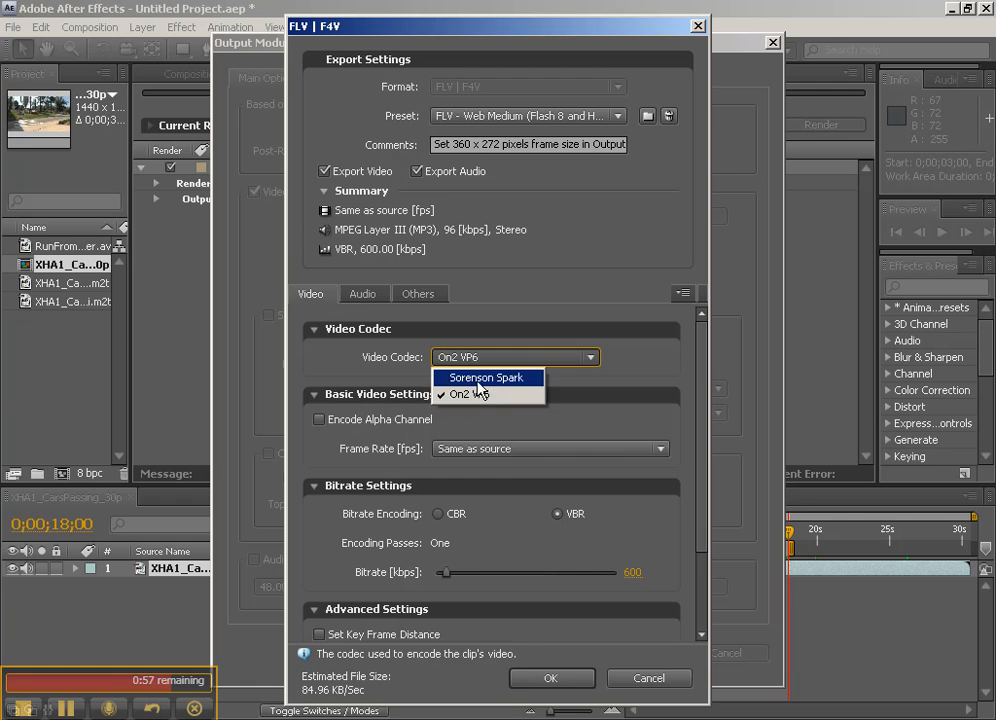
left_click(478, 395)
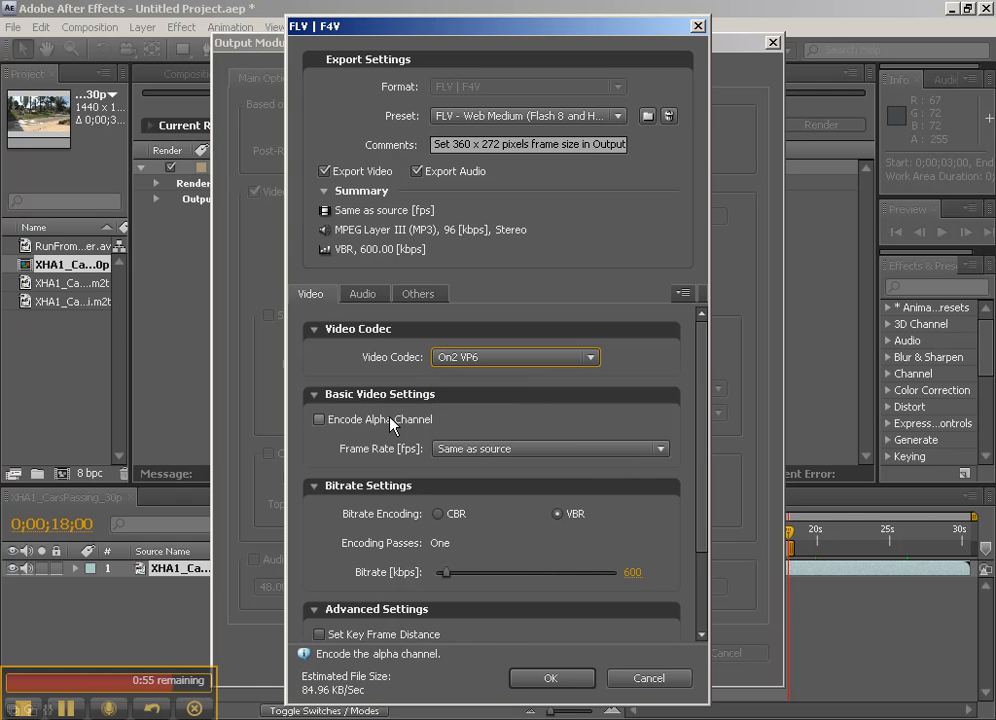
left_click(440, 515)
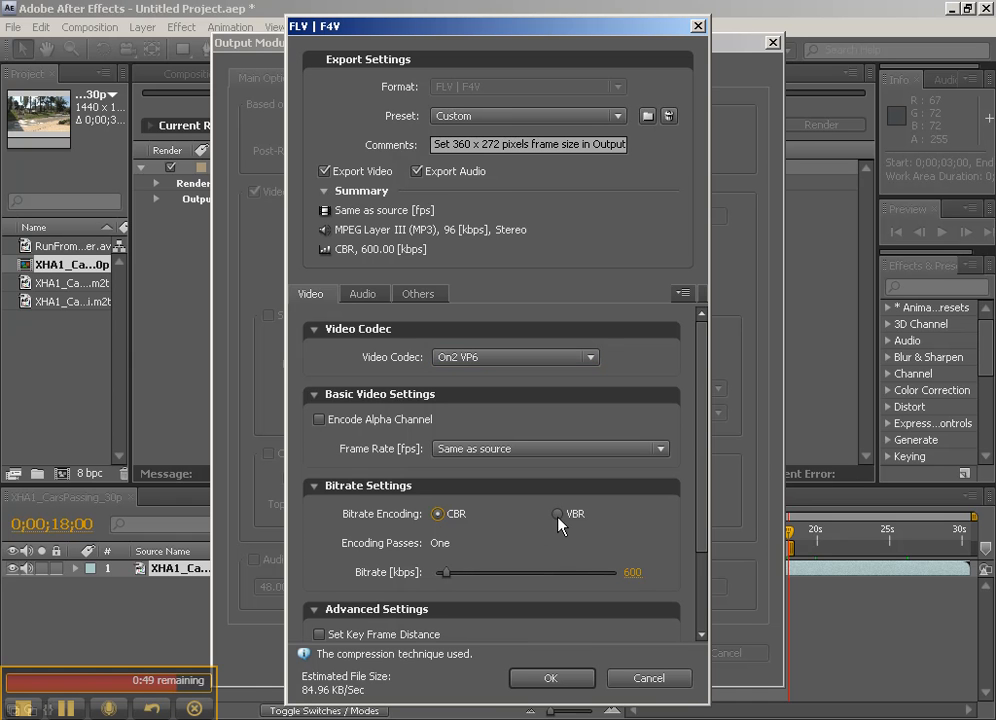
scroll(700, 547, "down", 3)
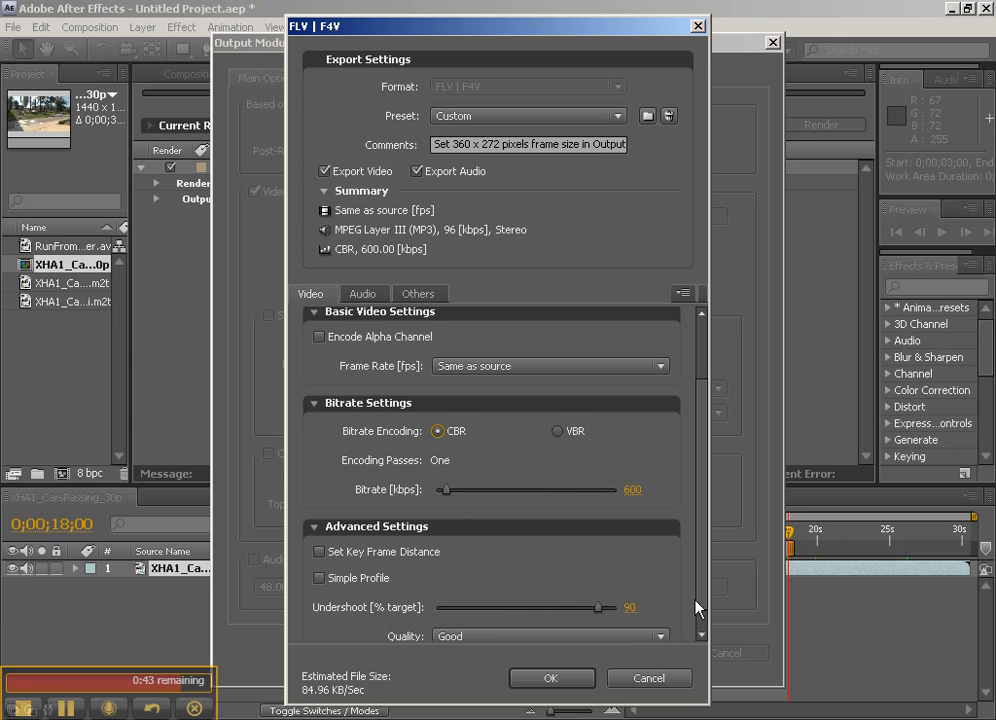
left_click(701, 634)
left_click(475, 617)
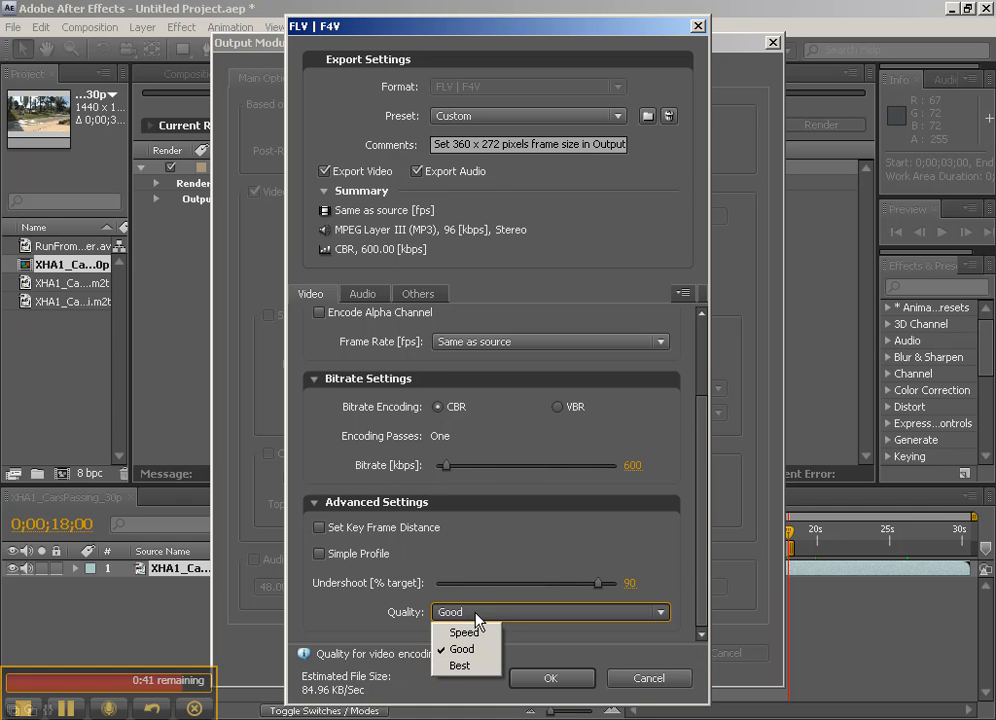
left_click(472, 657)
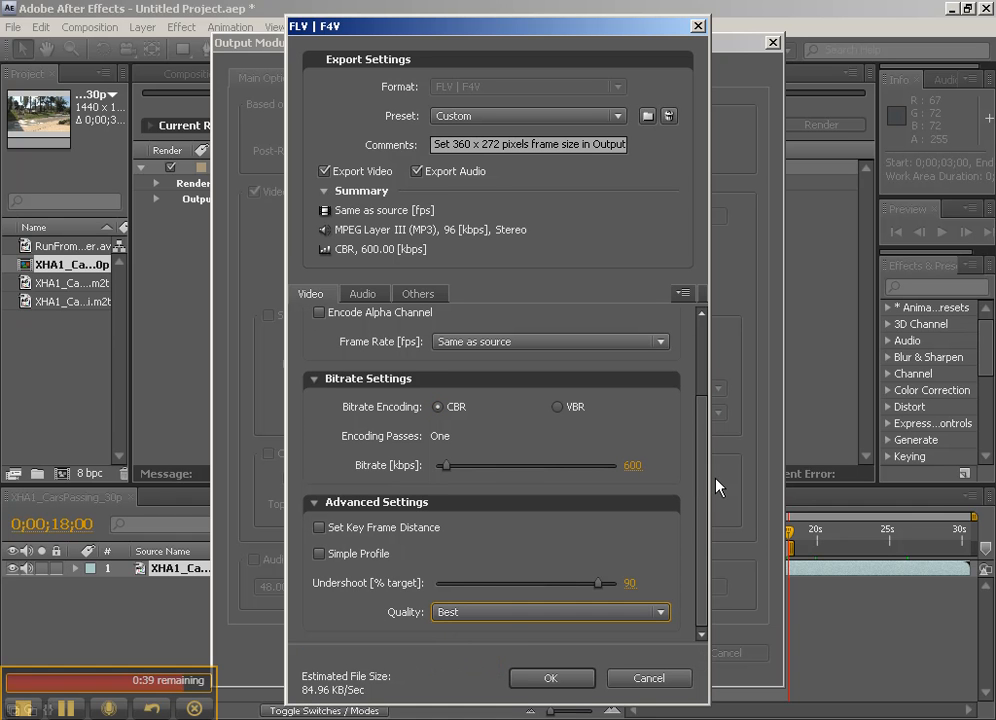
- Check the FLV audio and FTP options, and accept the export settings and the output module settings
scroll(702, 485, "up", 3)
left_click(358, 296)
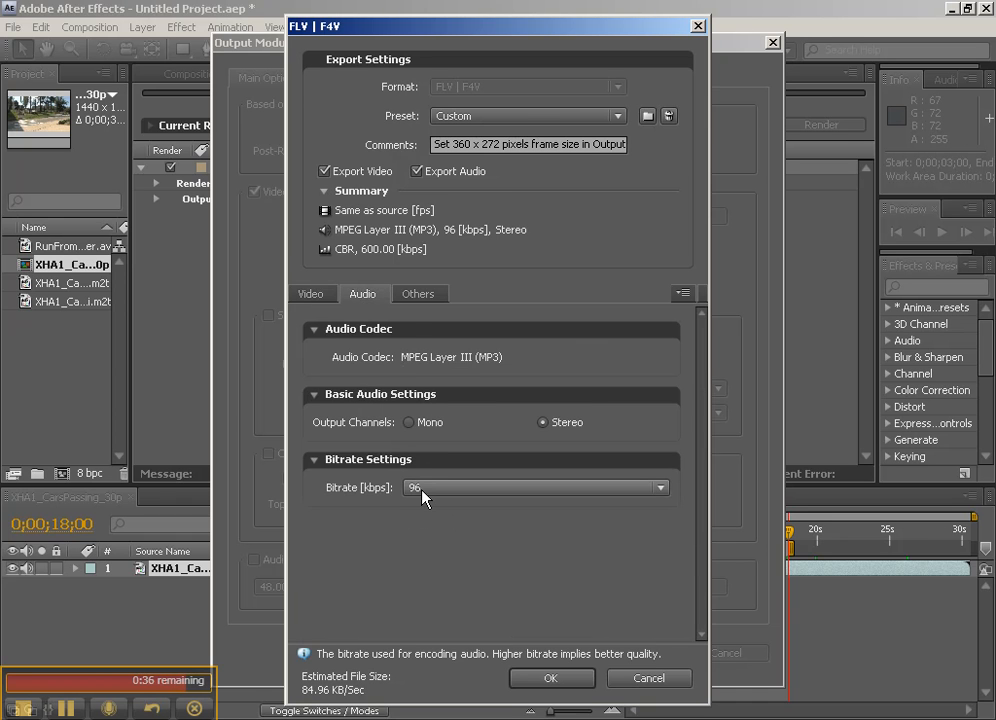
left_click(418, 296)
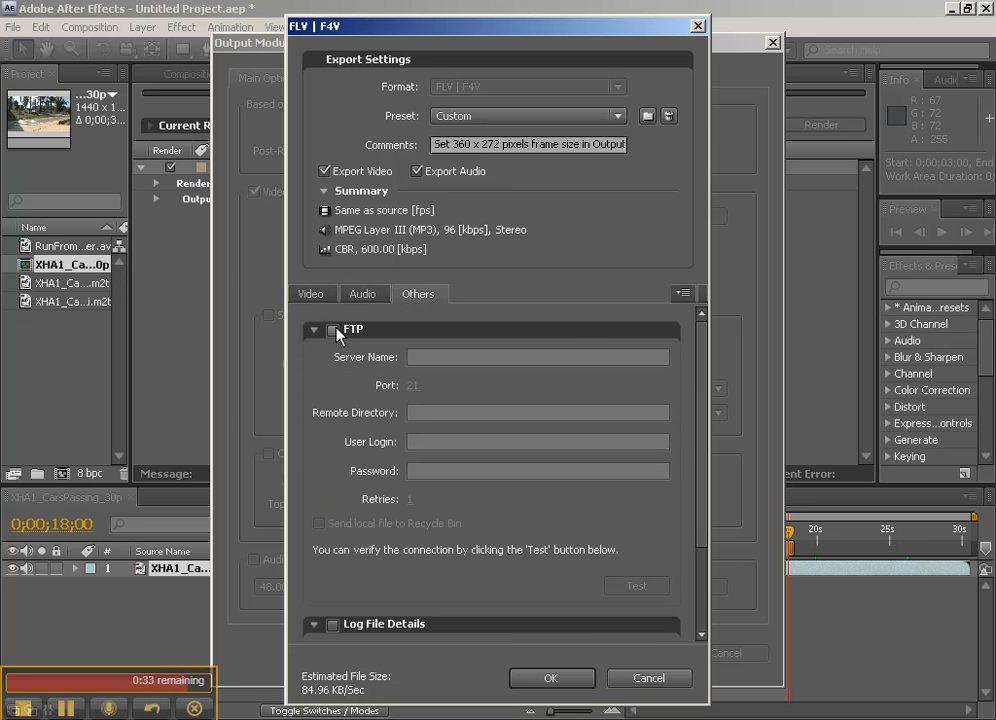
left_click(520, 681)
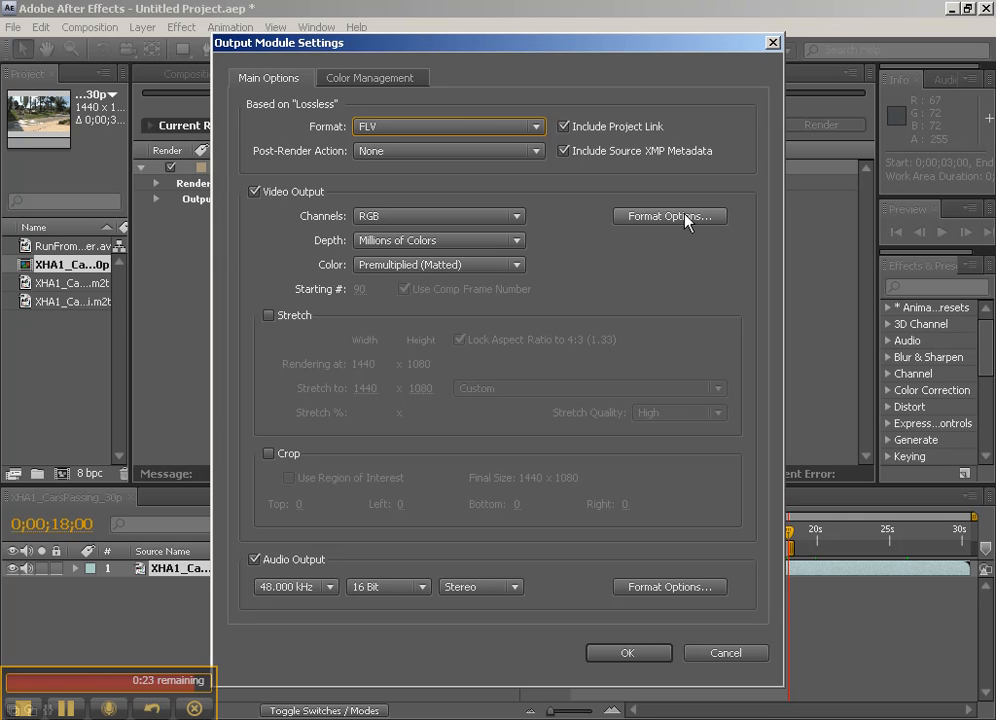
left_click(641, 654)
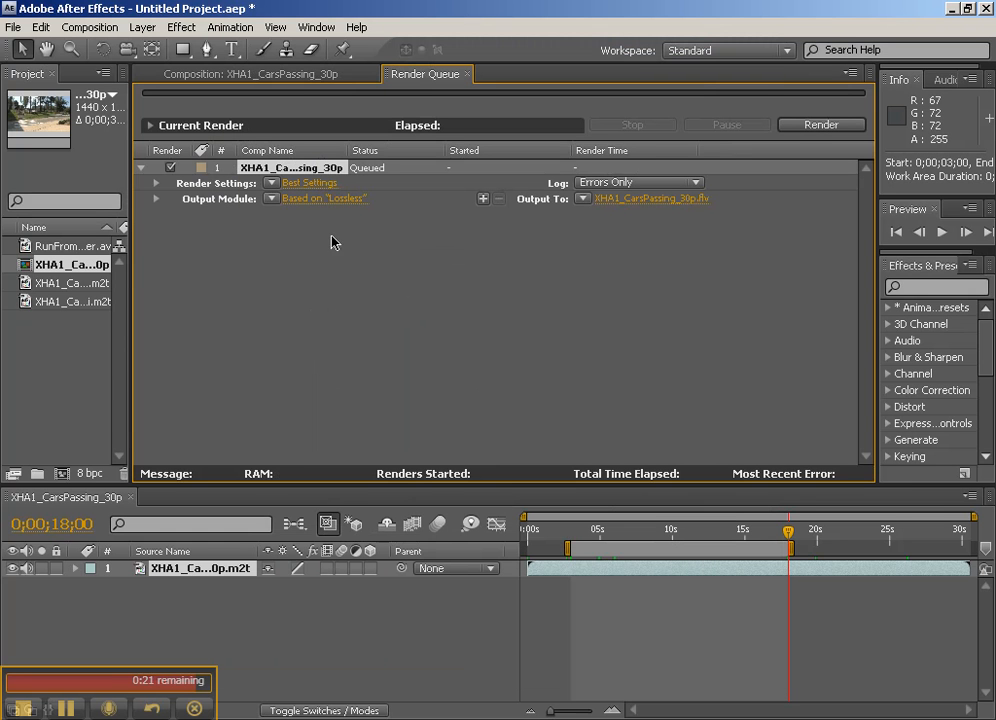
- Save the current output module settings as a template named FLV 600kbps
left_click(271, 199)
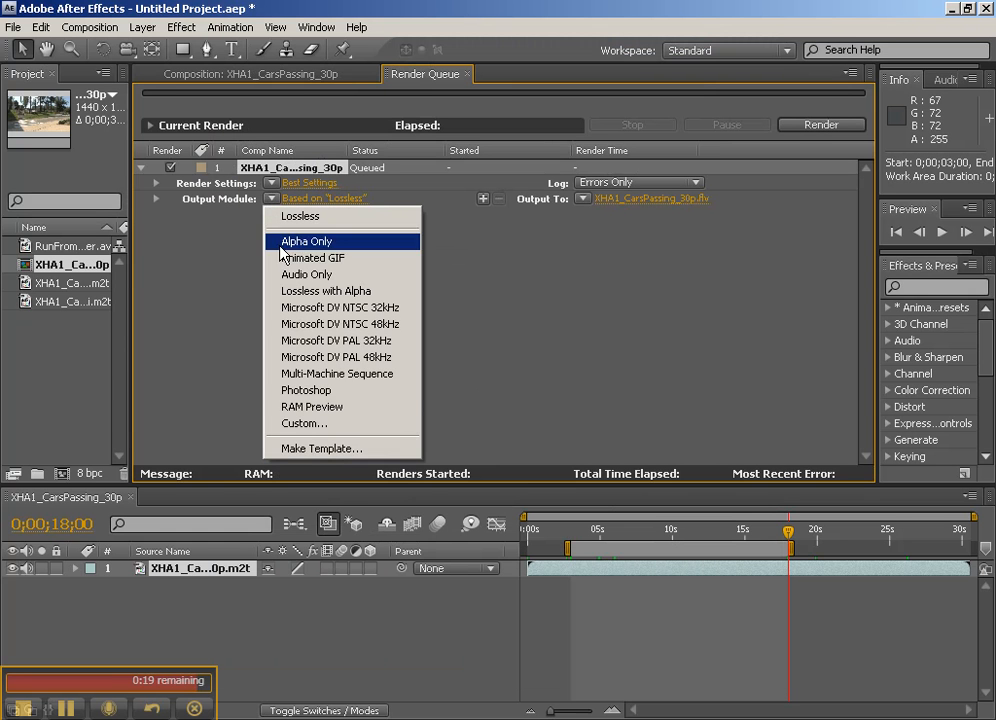
left_click(328, 449)
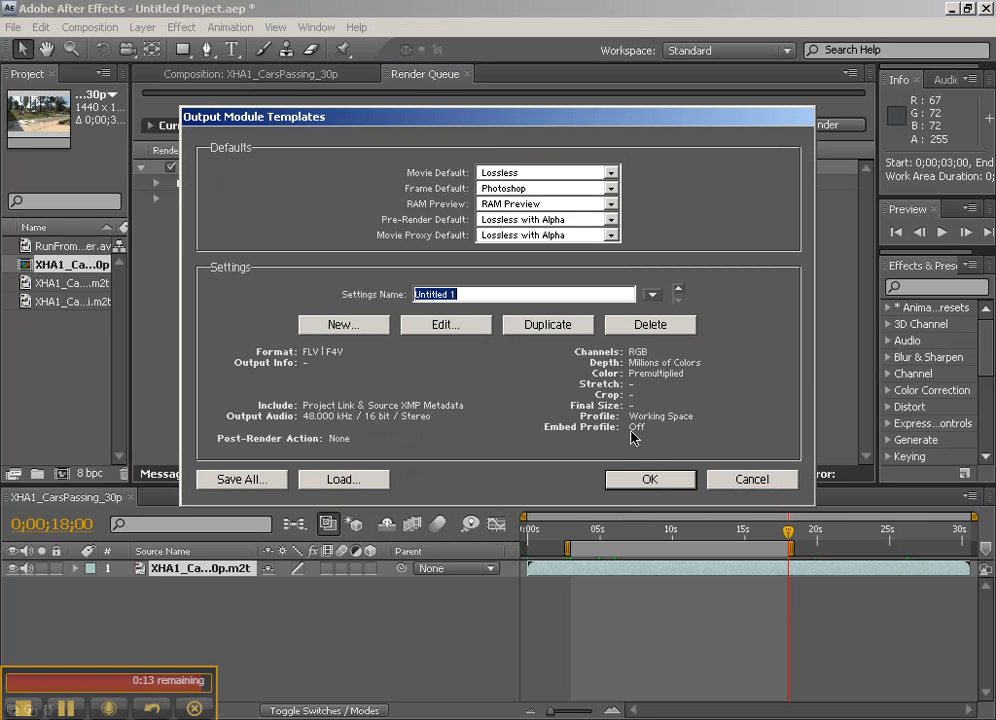
type("F")
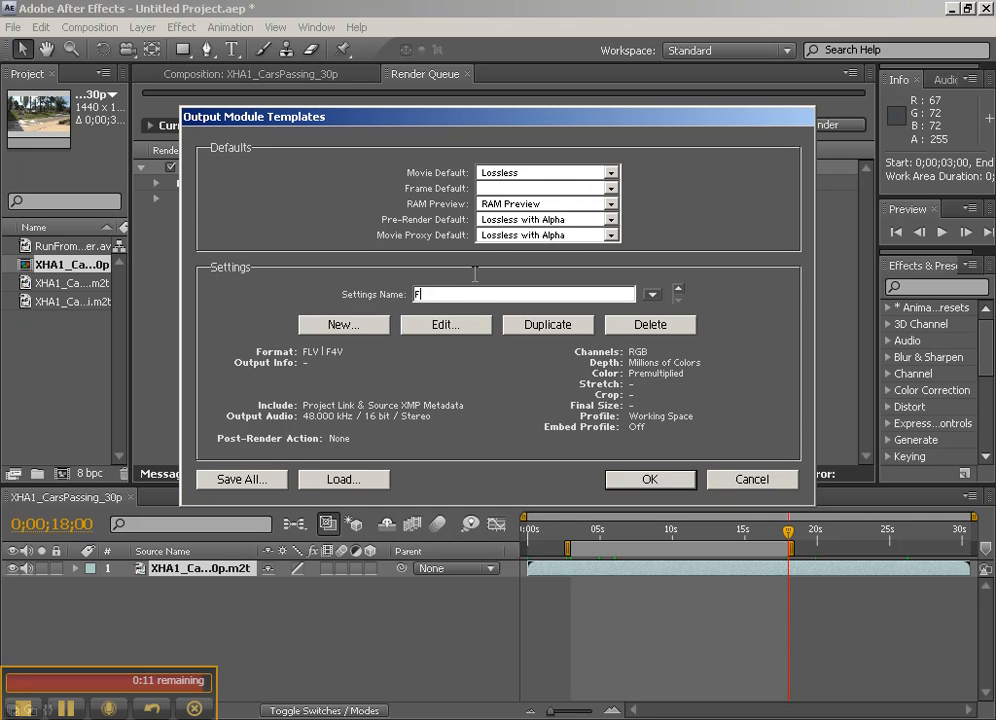
type("LV 600kbps")
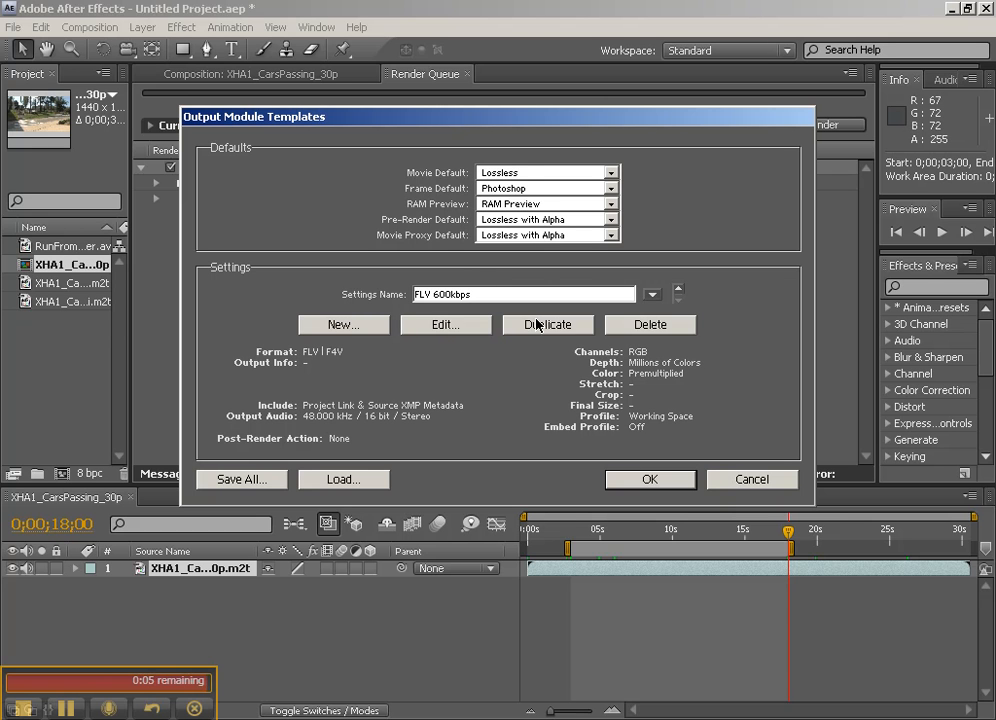
left_click(641, 480)
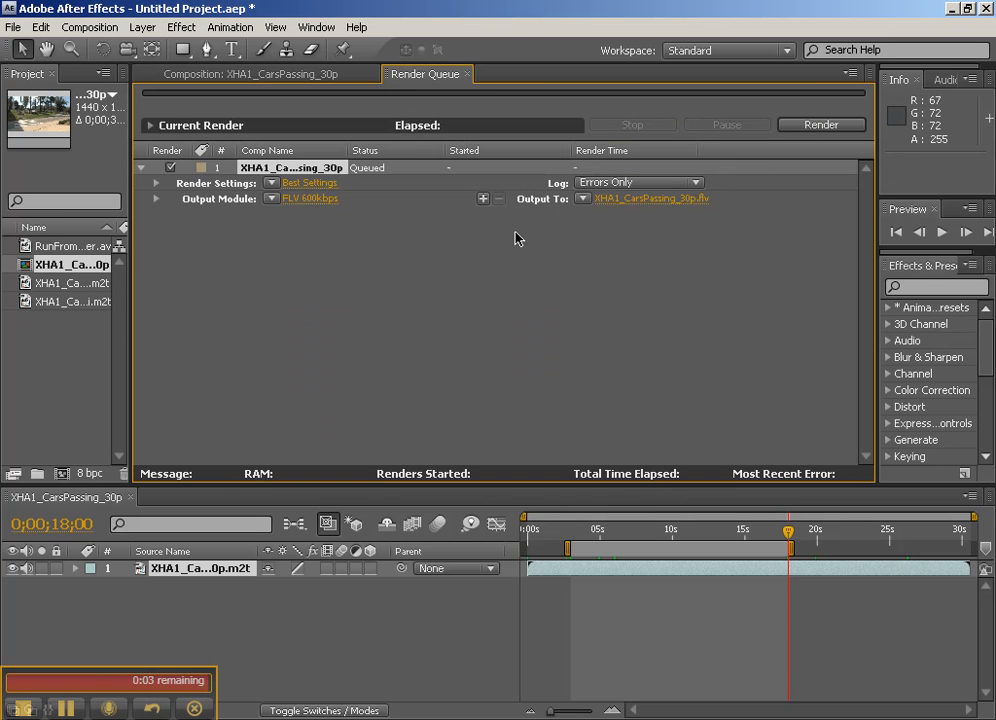